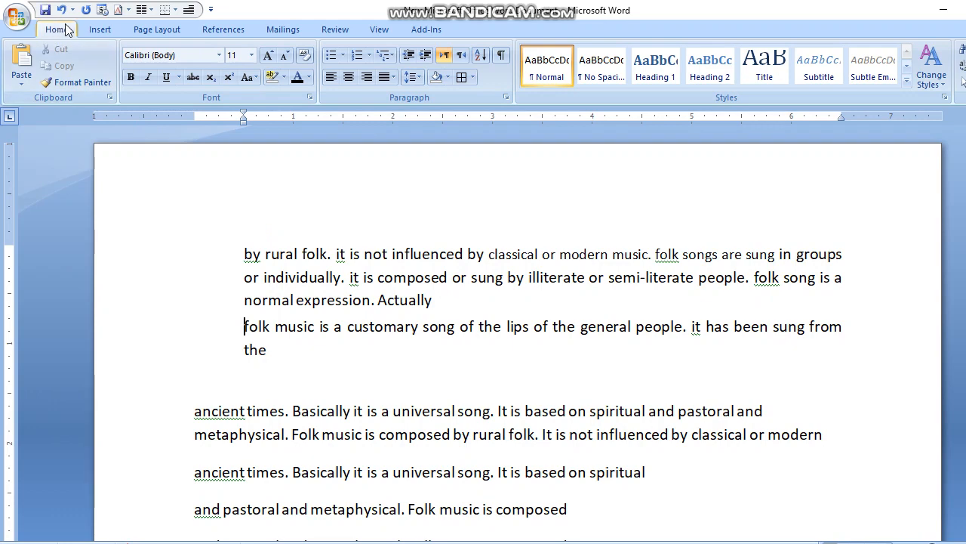
{"action": "left_click", "coordinate": [97, 28]}
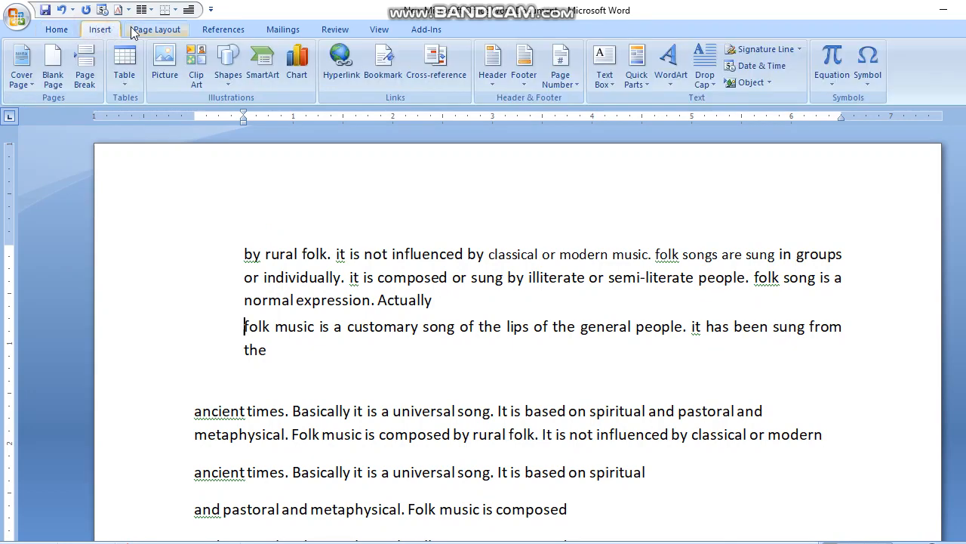
{"action": "left_click", "coordinate": [155, 29]}
{"action": "left_click", "coordinate": [223, 28]}
{"action": "left_click", "coordinate": [57, 29]}
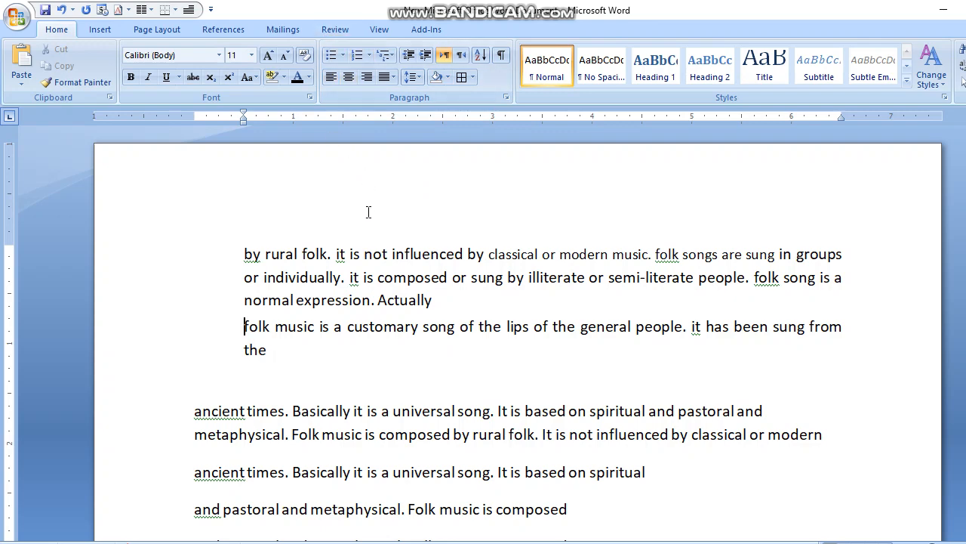
Apply round bullets to the lower paragraphs, from "ancient times" through the last line.
{"action": "scroll", "coordinate": [281, 290], "scroll_direction": "down", "scroll_amount": 4}
{"action": "left_click_drag", "start_coordinate": [191, 245], "coordinate": [487, 434]}
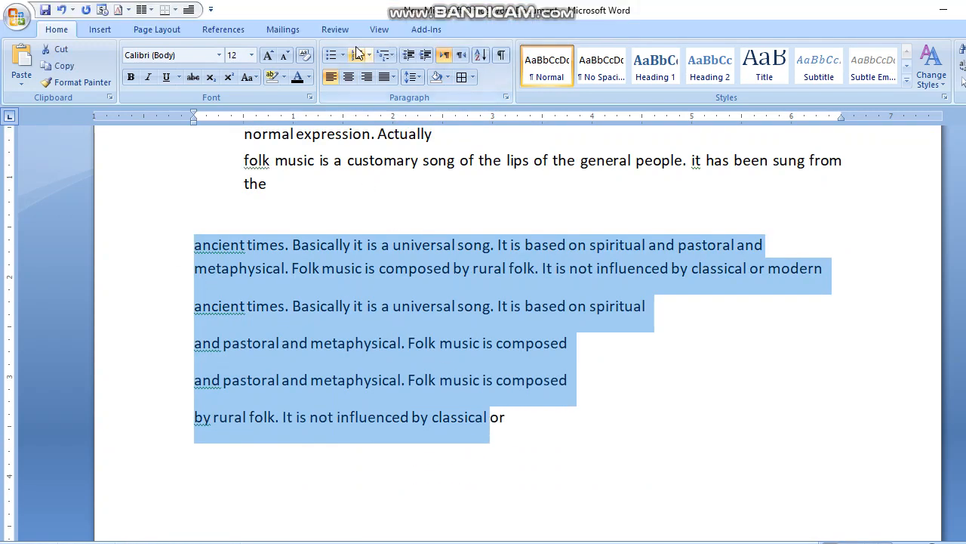
{"action": "left_click", "coordinate": [332, 56]}
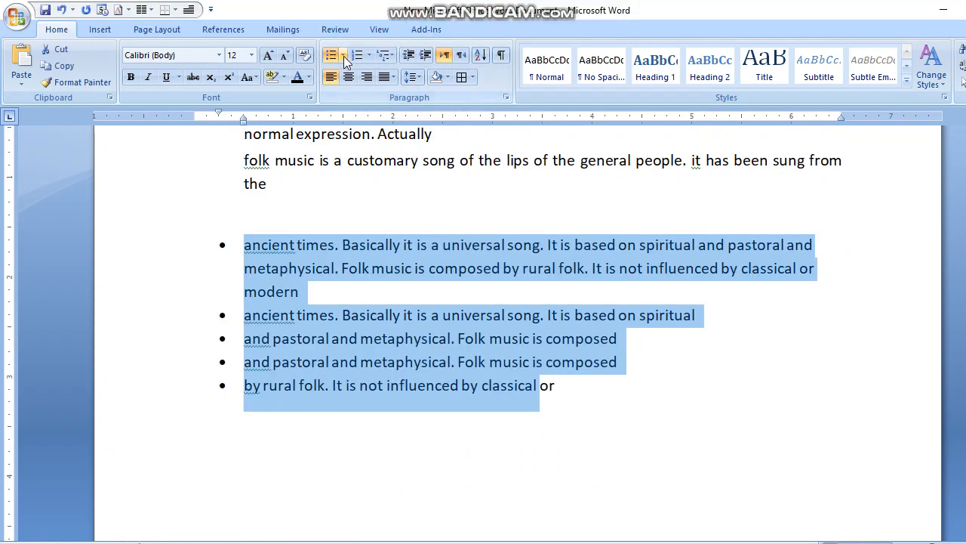
Define a new bullet from the Symbol font's double-headed arrow, character code 171, for the selected paragraphs.
{"action": "left_click", "coordinate": [342, 55]}
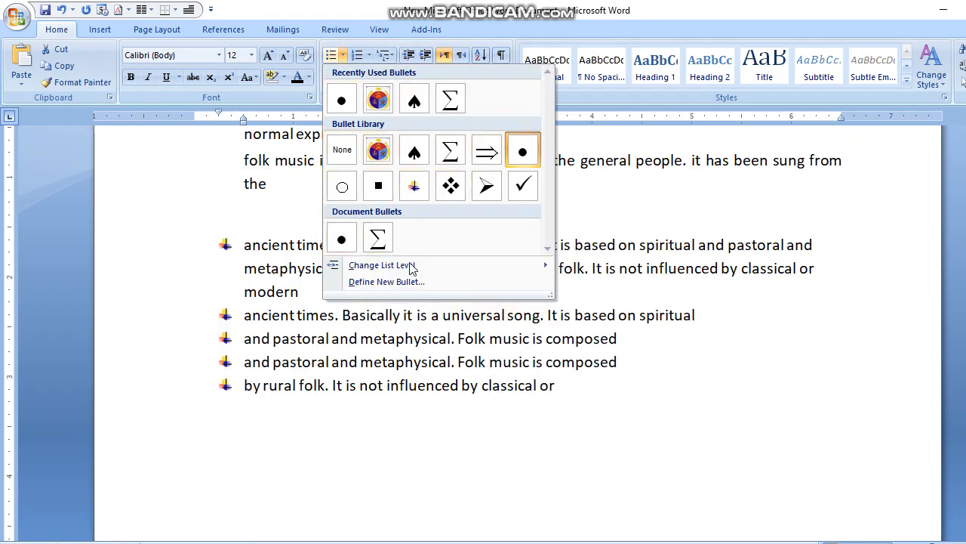
{"action": "left_click", "coordinate": [400, 284]}
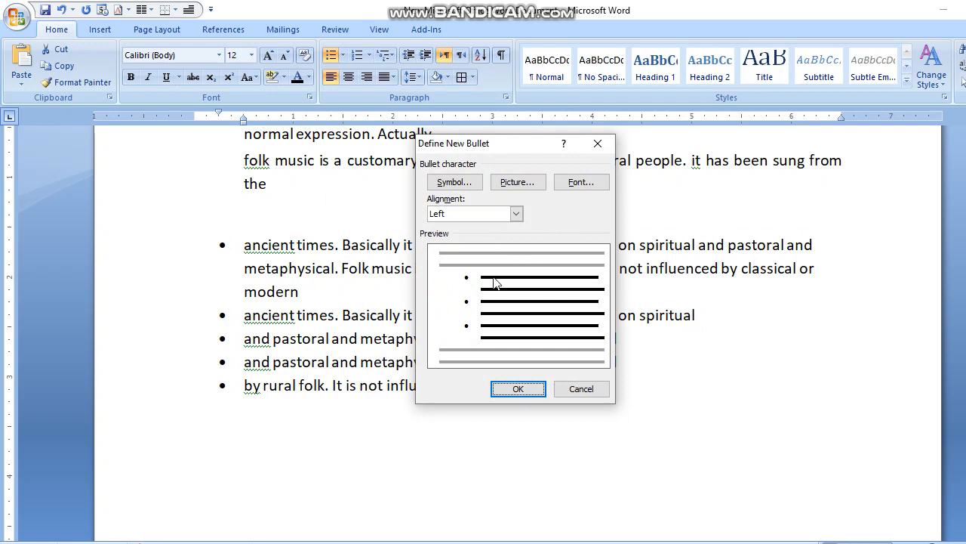
{"action": "left_click", "coordinate": [454, 181]}
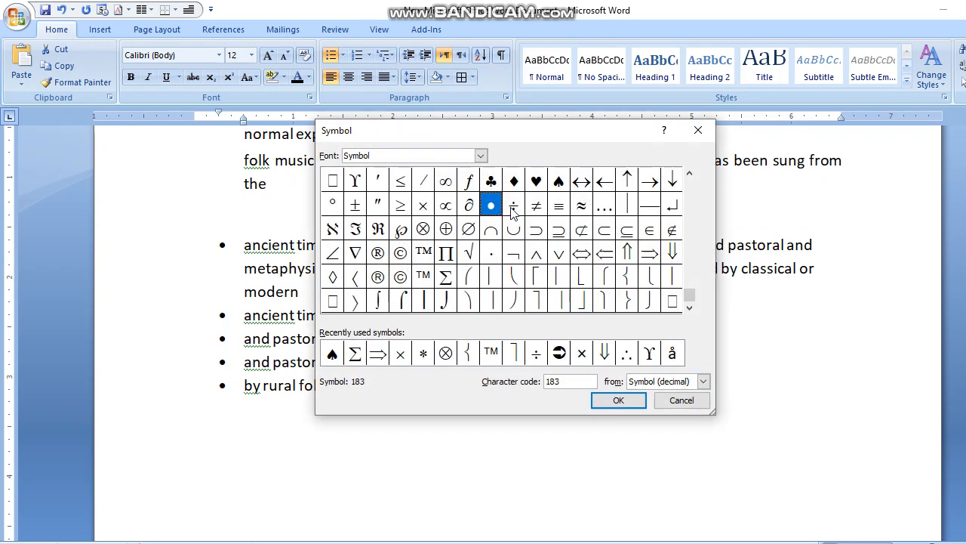
{"action": "left_click", "coordinate": [559, 185]}
{"action": "left_click", "coordinate": [581, 181]}
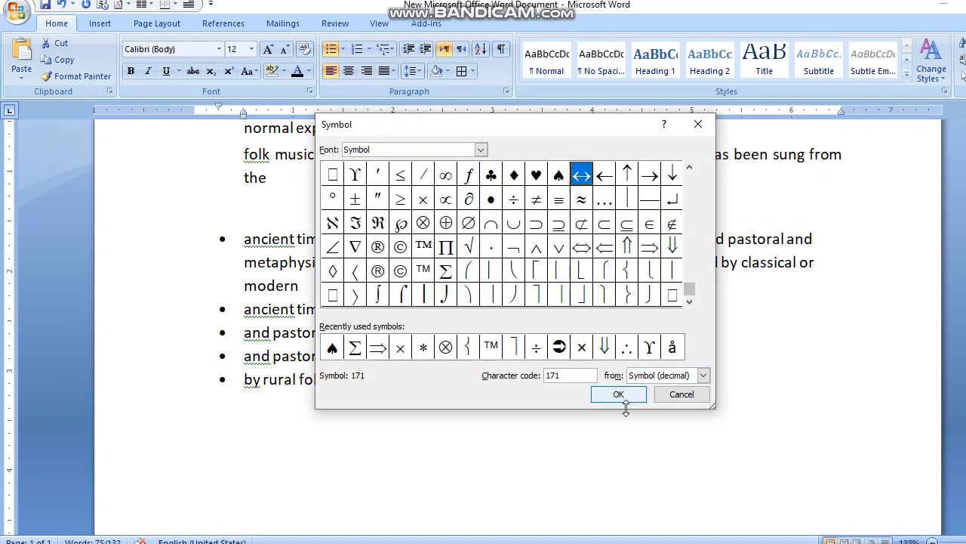
{"action": "left_click", "coordinate": [618, 400]}
{"action": "left_click", "coordinate": [520, 373]}
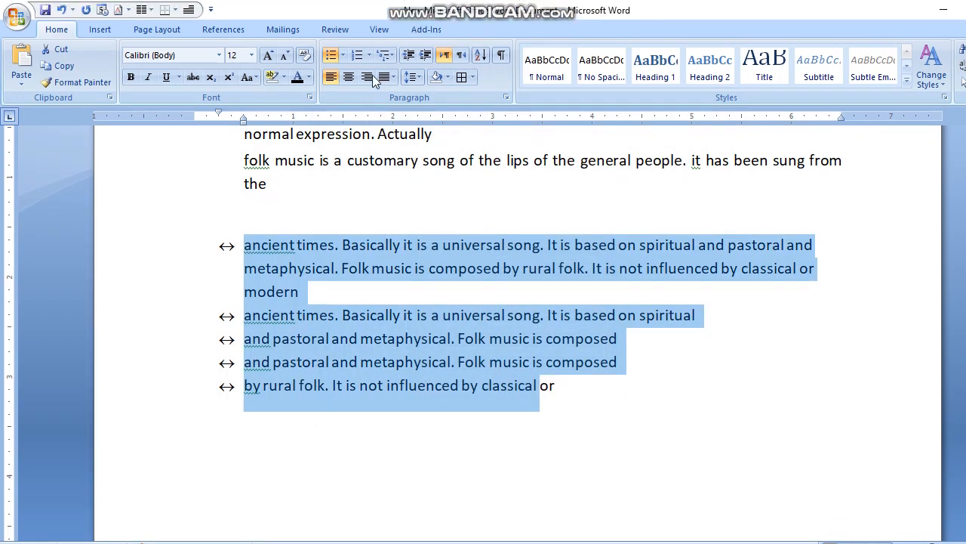
Define a picture bullet for the selected paragraphs using the green-and-white image beside the movie still.
{"action": "left_click", "coordinate": [342, 55]}
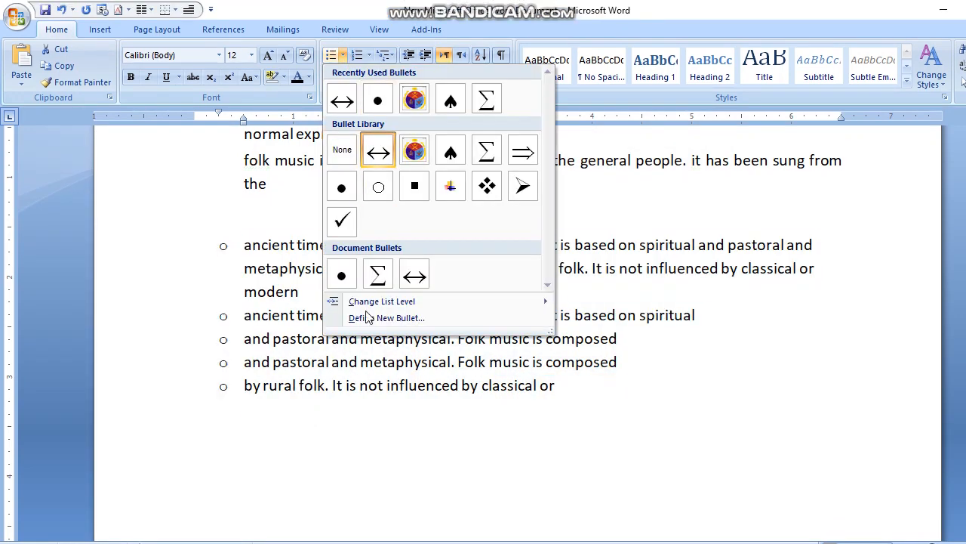
{"action": "left_click", "coordinate": [370, 319]}
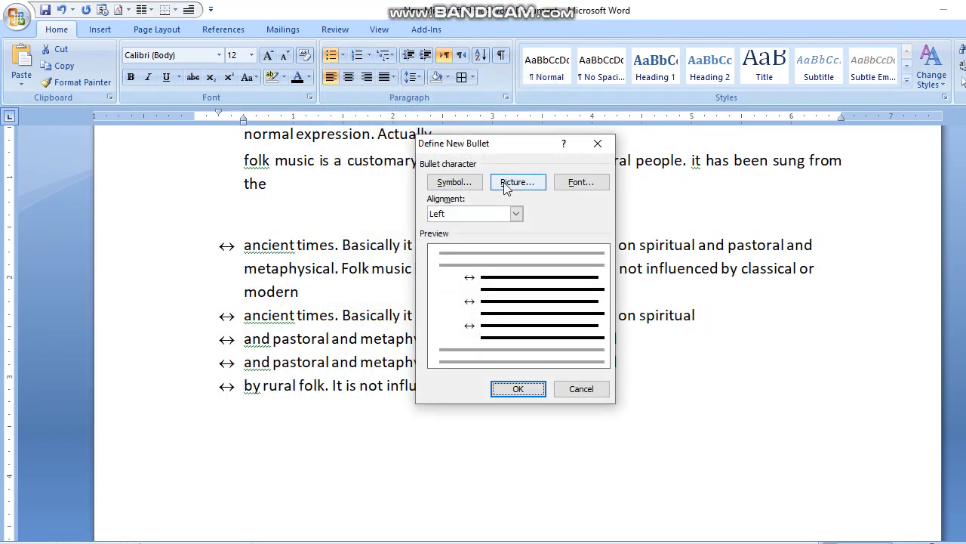
{"action": "left_click", "coordinate": [517, 183]}
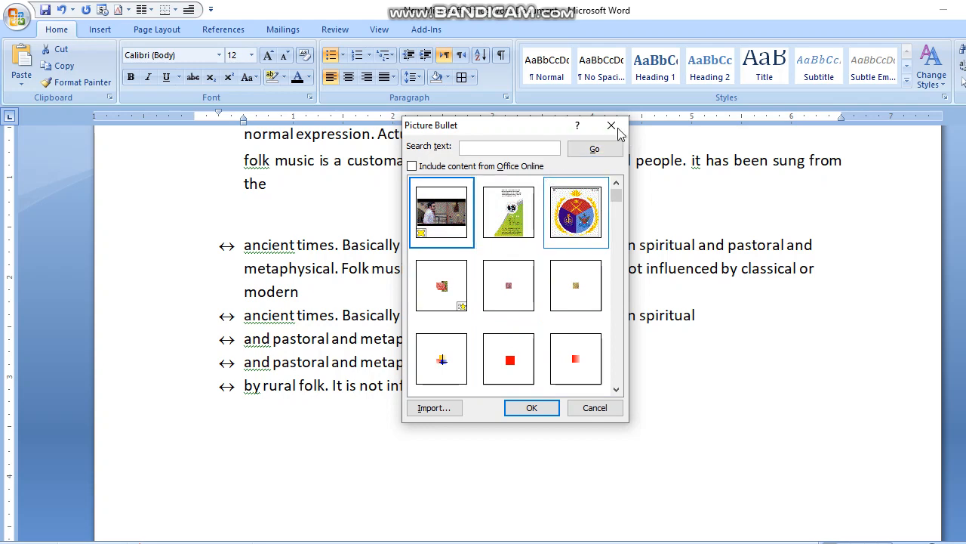
{"action": "left_click", "coordinate": [542, 407]}
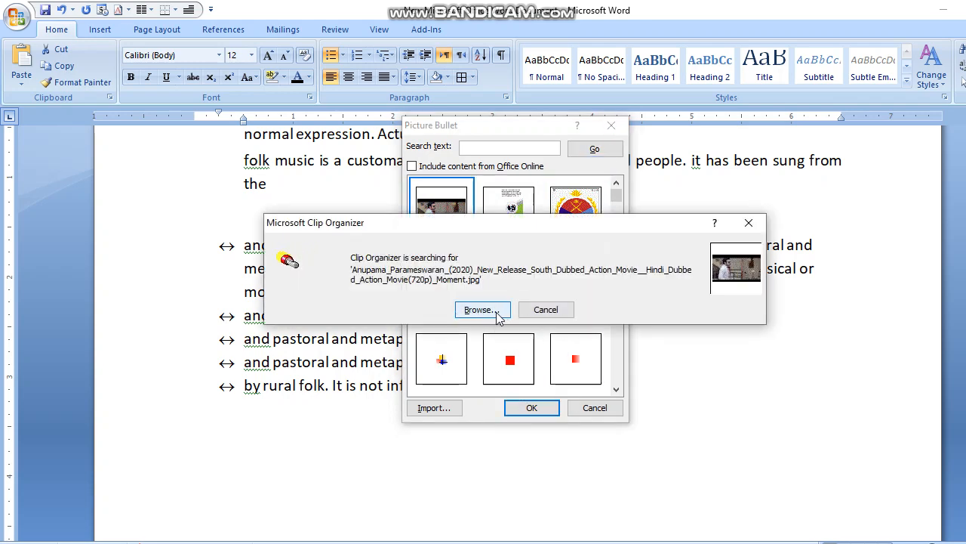
{"action": "left_click", "coordinate": [666, 333]}
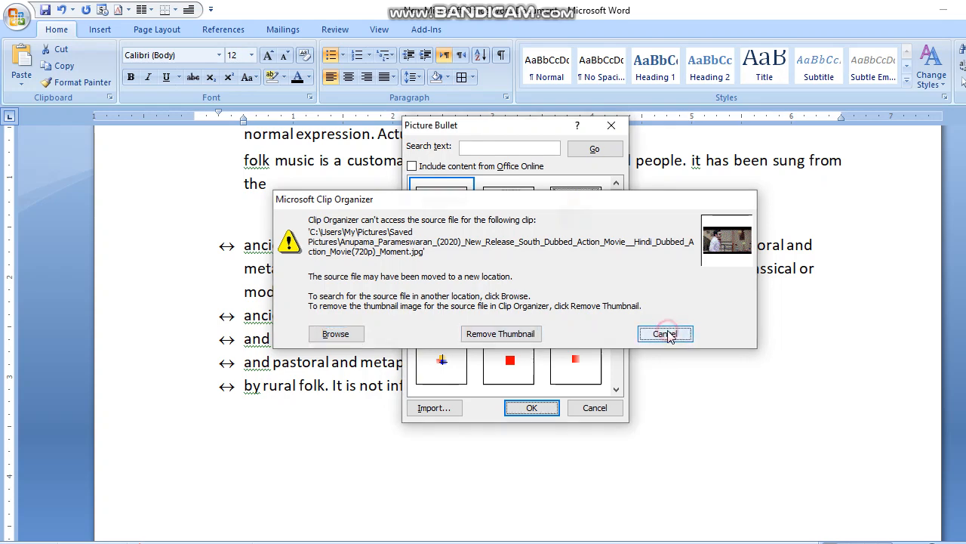
{"action": "left_click", "coordinate": [502, 219]}
{"action": "left_click", "coordinate": [518, 407]}
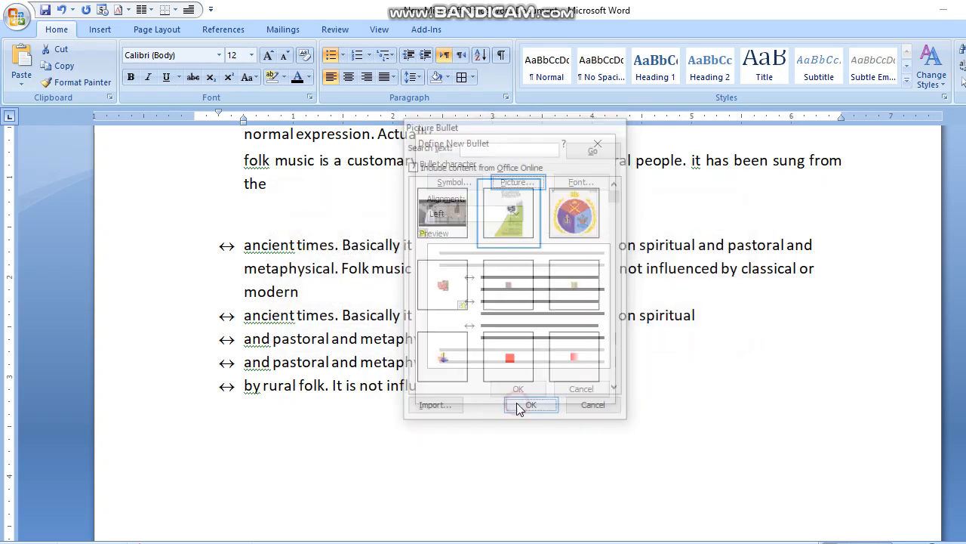
{"action": "left_click", "coordinate": [512, 388]}
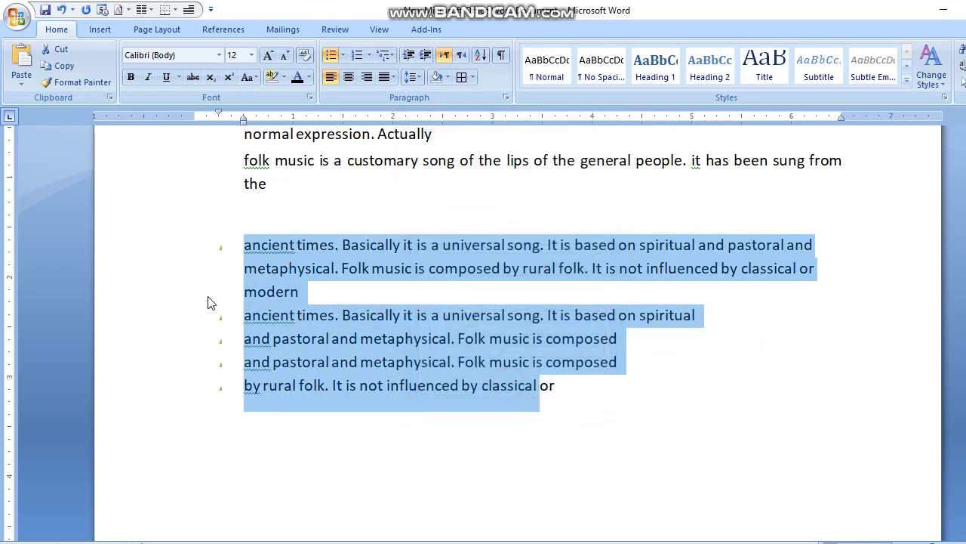
Number the selected lower paragraphs with Arabic letters and move the selection up directly beneath the opening paragraphs.
{"action": "left_click", "coordinate": [356, 55]}
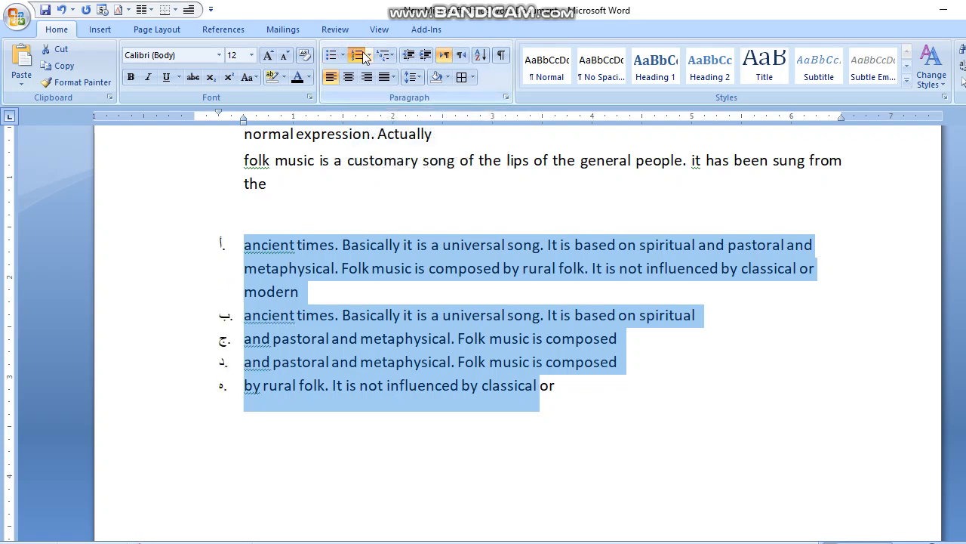
{"action": "left_click", "coordinate": [370, 56]}
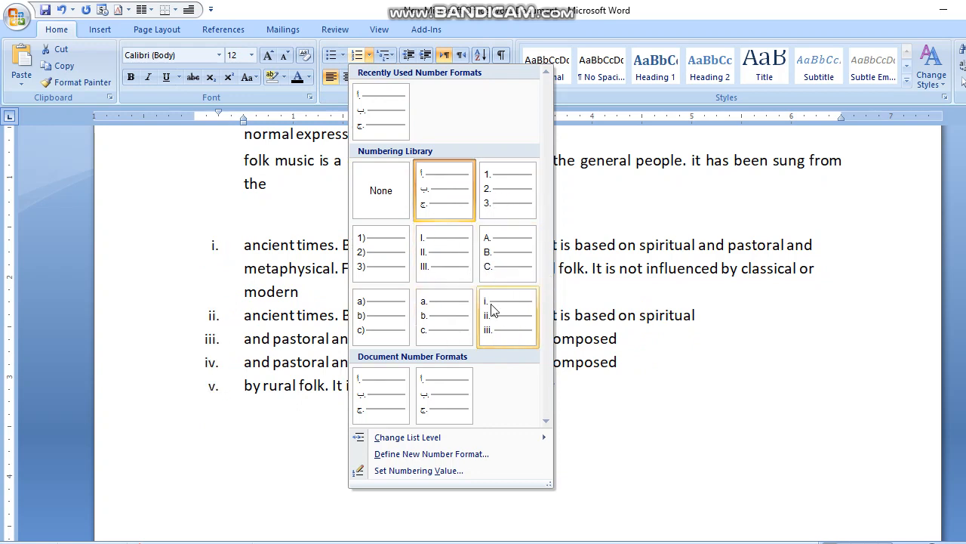
{"action": "left_click", "coordinate": [670, 373]}
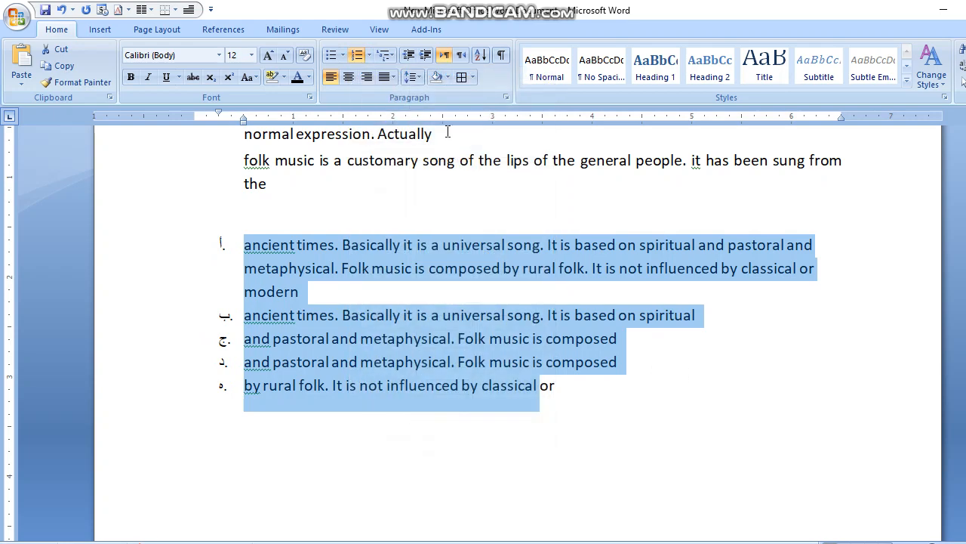
{"action": "left_click", "coordinate": [392, 57]}
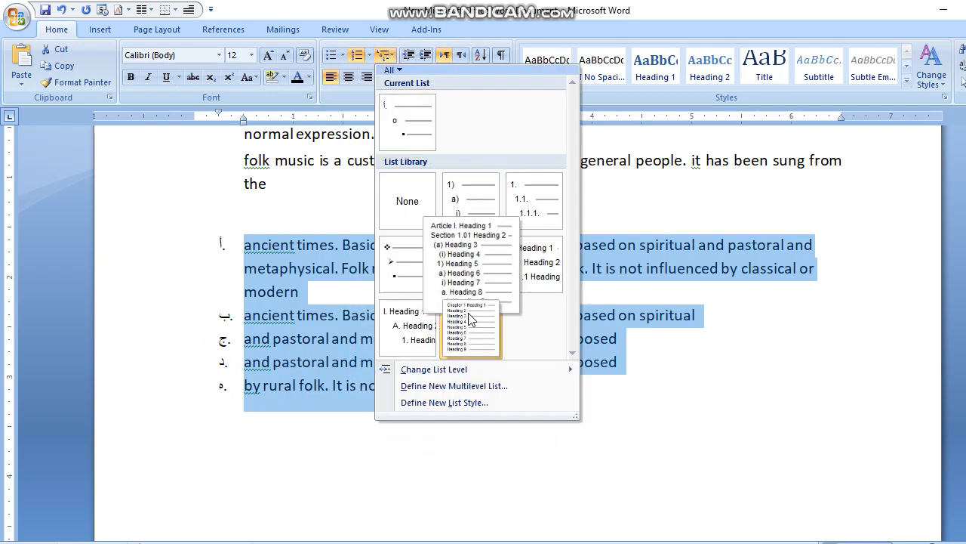
{"action": "left_click", "coordinate": [662, 367]}
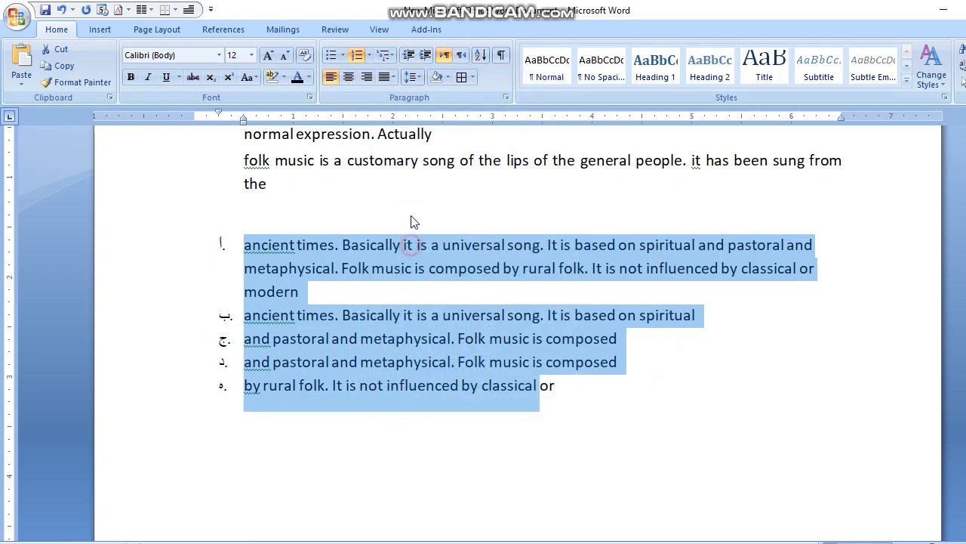
{"action": "left_click_drag", "start_coordinate": [411, 245], "coordinate": [412, 219]}
Try left, centre and right alignment on the two opening paragraphs and set them back to left alignment.
{"action": "left_click_drag", "start_coordinate": [244, 254], "coordinate": [791, 345]}
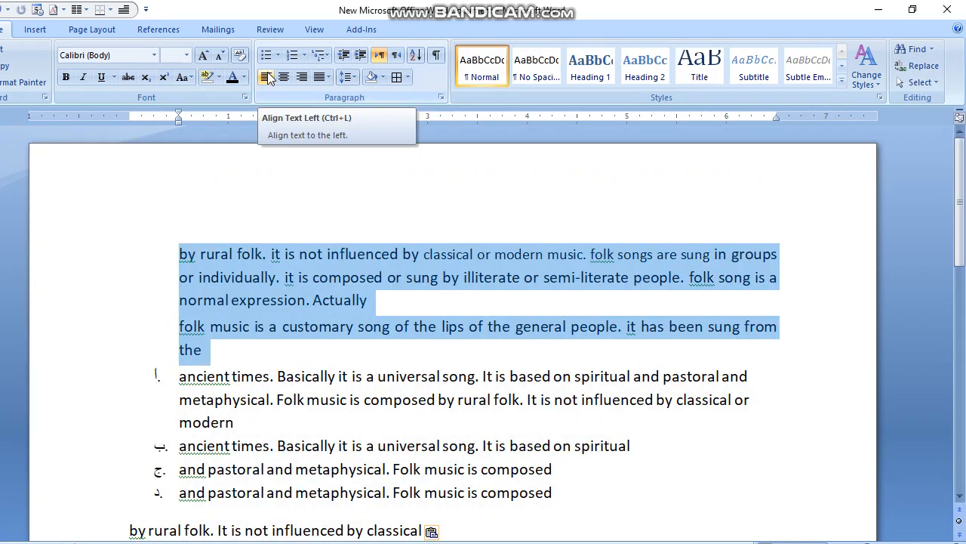
{"action": "left_click", "coordinate": [268, 77]}
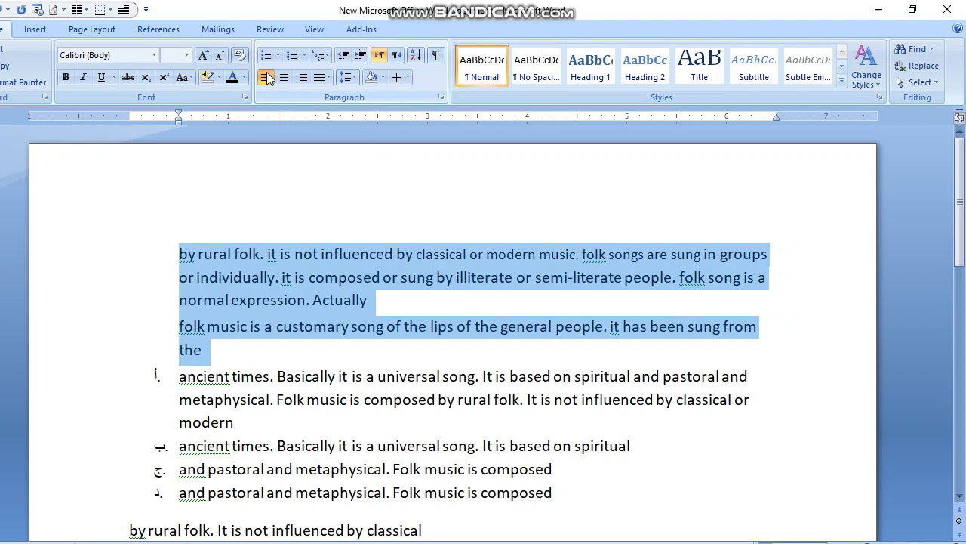
{"action": "left_click", "coordinate": [284, 77]}
{"action": "left_click", "coordinate": [301, 77]}
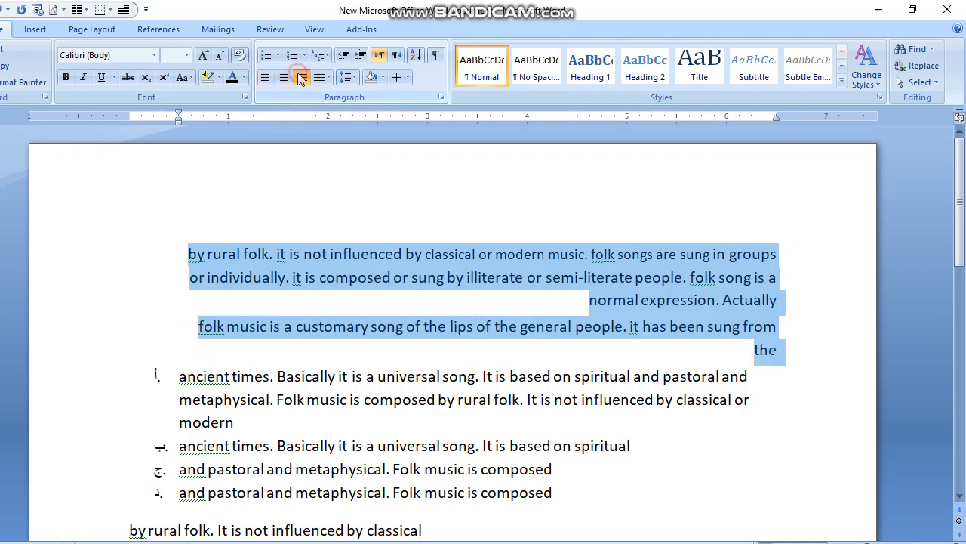
{"action": "left_click", "coordinate": [266, 77]}
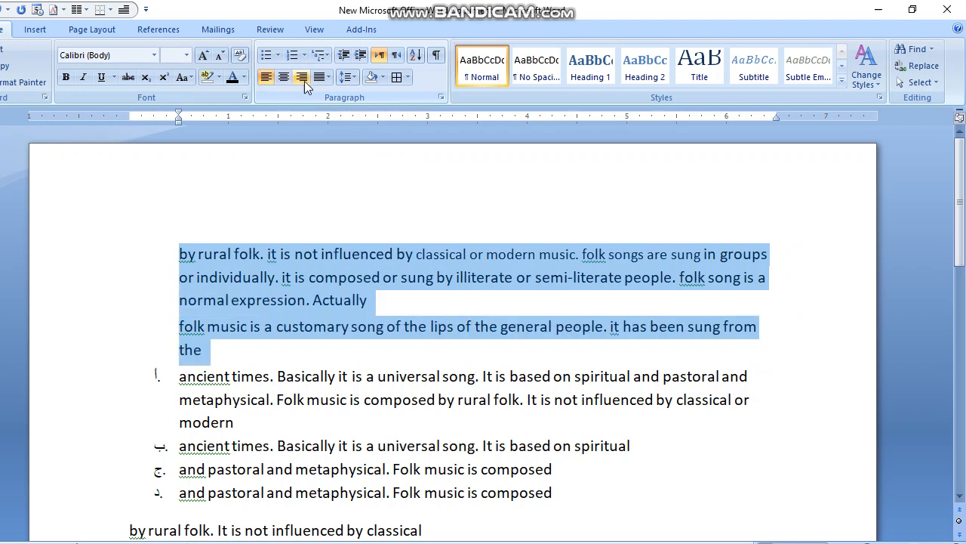
Justify the two opening paragraphs and remove the justification again.
{"action": "left_click", "coordinate": [329, 77]}
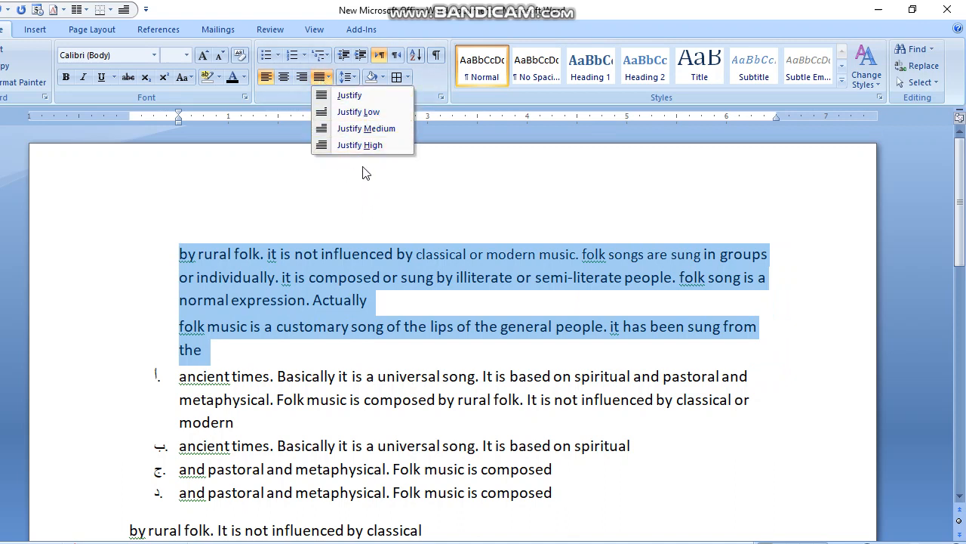
{"action": "left_click", "coordinate": [347, 95]}
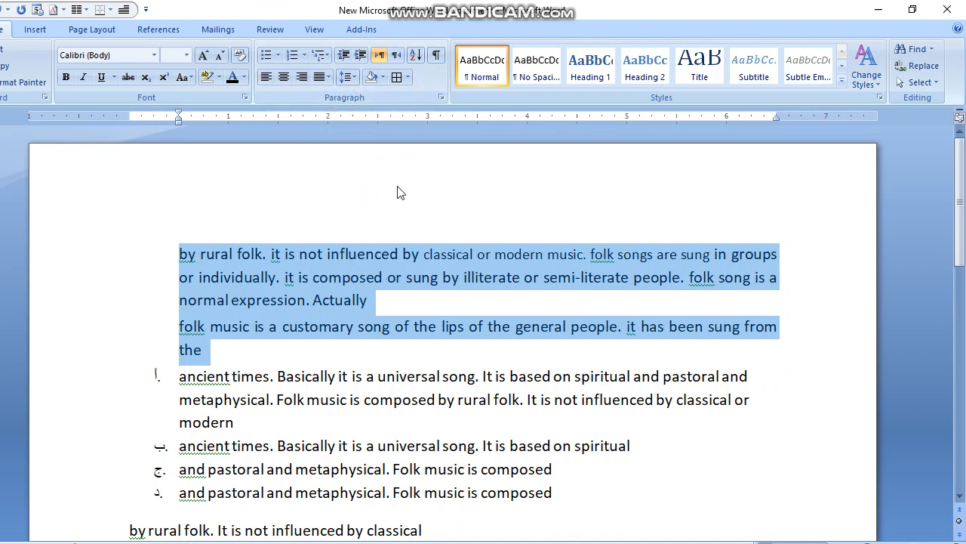
{"action": "left_click", "coordinate": [328, 77]}
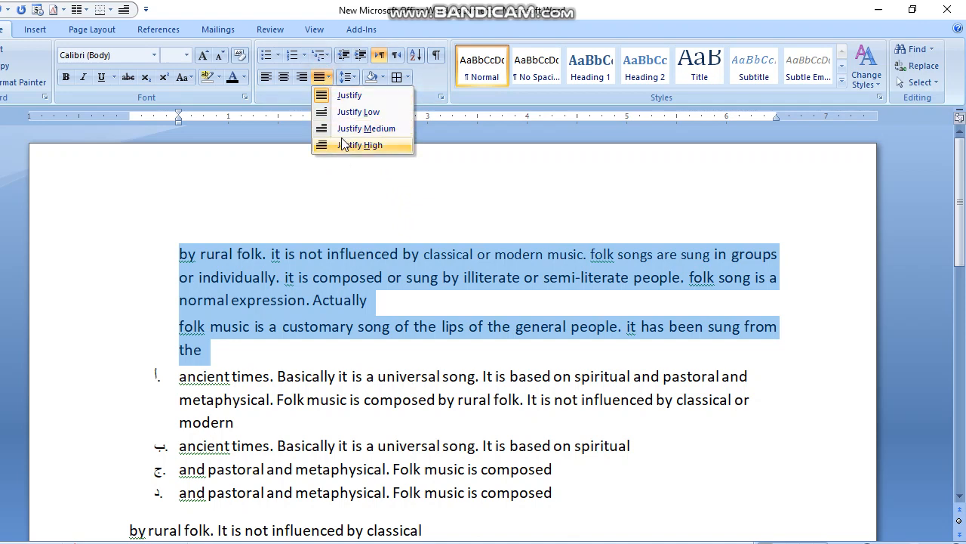
{"action": "left_click", "coordinate": [347, 95]}
{"action": "left_click", "coordinate": [405, 261]}
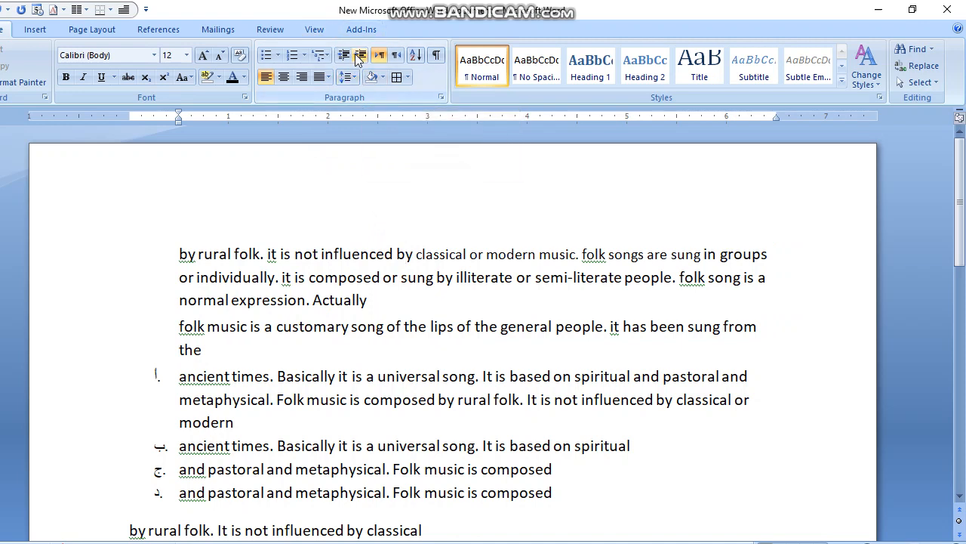
Increase the left indent of the two opening paragraphs by five levels.
{"action": "left_click_drag", "start_coordinate": [165, 240], "coordinate": [557, 356]}
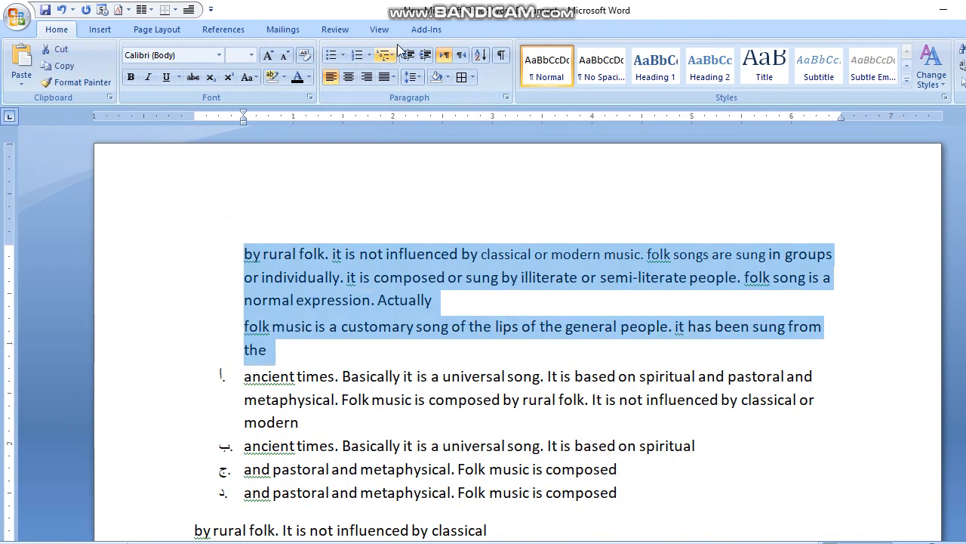
{"action": "left_click", "coordinate": [428, 55]}
{"action": "left_click", "coordinate": [427, 56]}
{"action": "left_click", "coordinate": [427, 56]}
{"action": "left_click", "coordinate": [427, 56]}
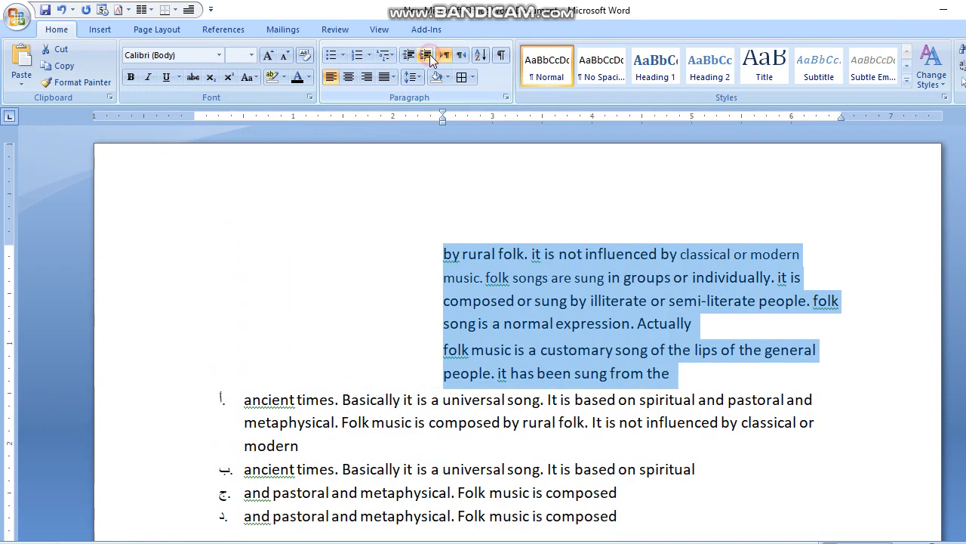
{"action": "left_click", "coordinate": [429, 54]}
Decrease the indent of the two opening paragraphs by six levels, back to the left margin.
{"action": "left_click", "coordinate": [406, 56]}
{"action": "left_click", "coordinate": [407, 56]}
{"action": "left_click", "coordinate": [407, 56]}
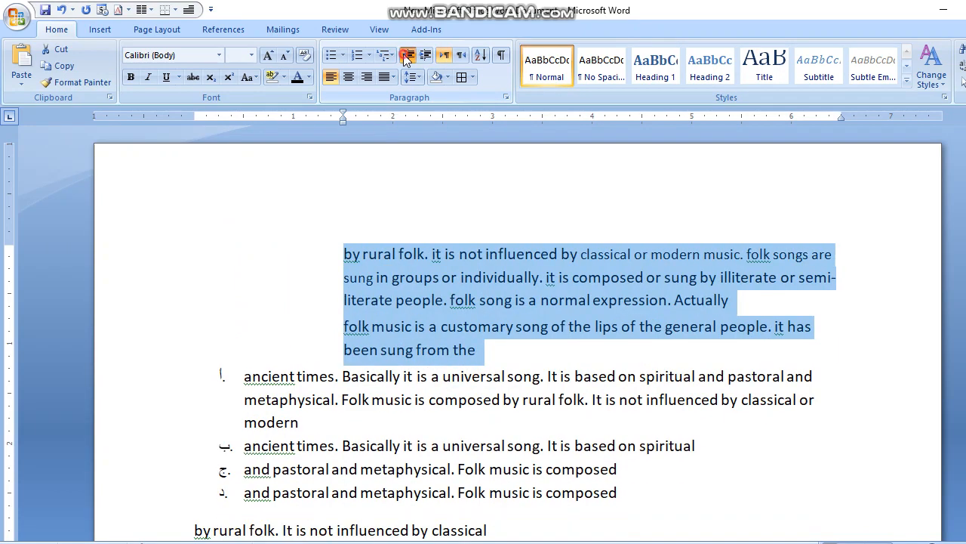
{"action": "left_click", "coordinate": [406, 56]}
{"action": "left_click", "coordinate": [406, 56]}
{"action": "left_click", "coordinate": [406, 56]}
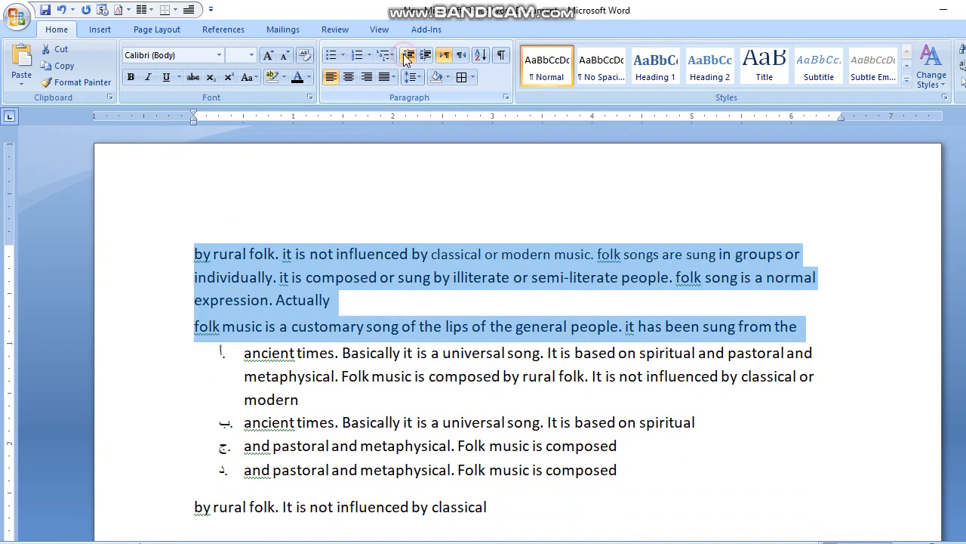
Indent the two opening paragraphs to the 4-inch mark on the ruler.
{"action": "key", "text": "ctrl+m"}
{"action": "key", "text": "ctrl+m"}
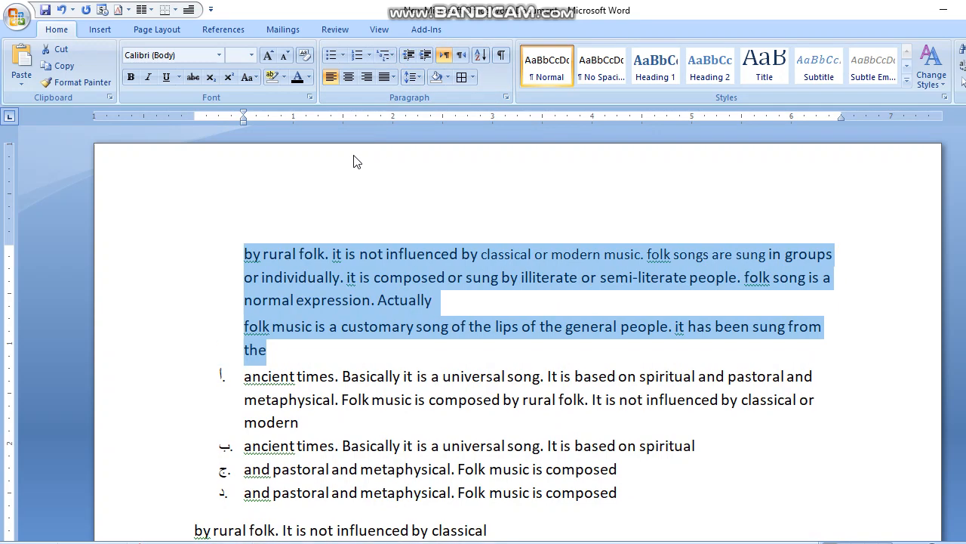
{"action": "key", "text": "ctrl+m"}
{"action": "key", "text": "ctrl+m"}
{"action": "key", "text": "ctrl+m"}
{"action": "key", "text": "ctrl+m"}
{"action": "key", "text": "ctrl+m"}
{"action": "key", "text": "ctrl+m"}
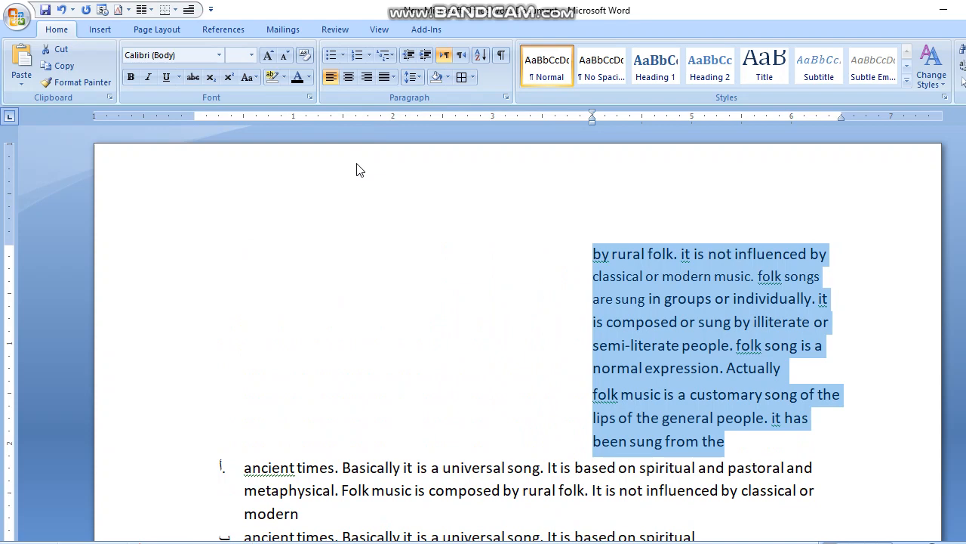
Decrease the indent of the two opening paragraphs by seven levels, to the half-inch mark on the ruler.
{"action": "key", "text": "ctrl+shift+m"}
{"action": "key", "text": "ctrl+shift+m"}
{"action": "key", "text": "ctrl+shift+m"}
{"action": "key", "text": "ctrl+shift+m"}
{"action": "key", "text": "ctrl+shift+m"}
{"action": "key", "text": "ctrl+shift+m"}
{"action": "key", "text": "ctrl+shift+m"}
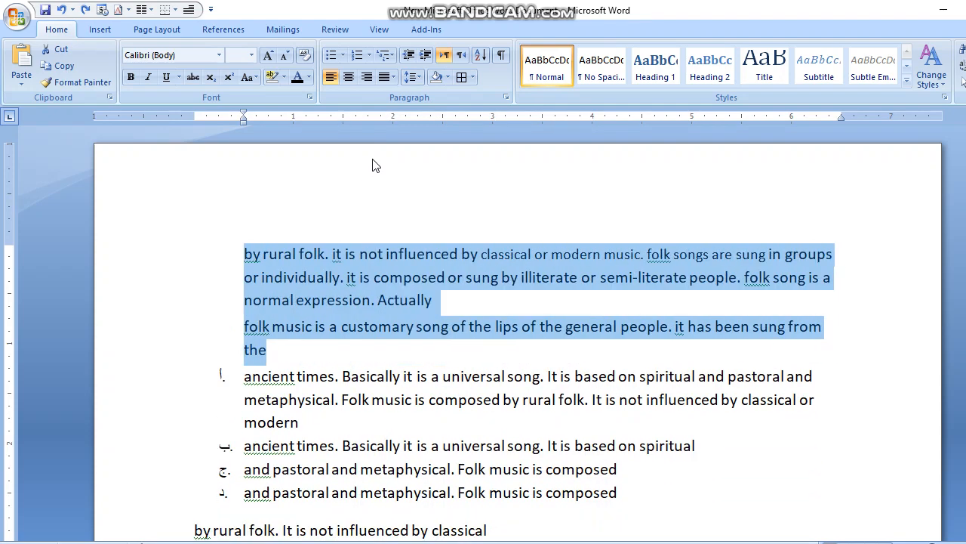
Shade the two opening paragraphs with a bright purple from the standard colour palette and undo the shading.
{"action": "left_click", "coordinate": [448, 77]}
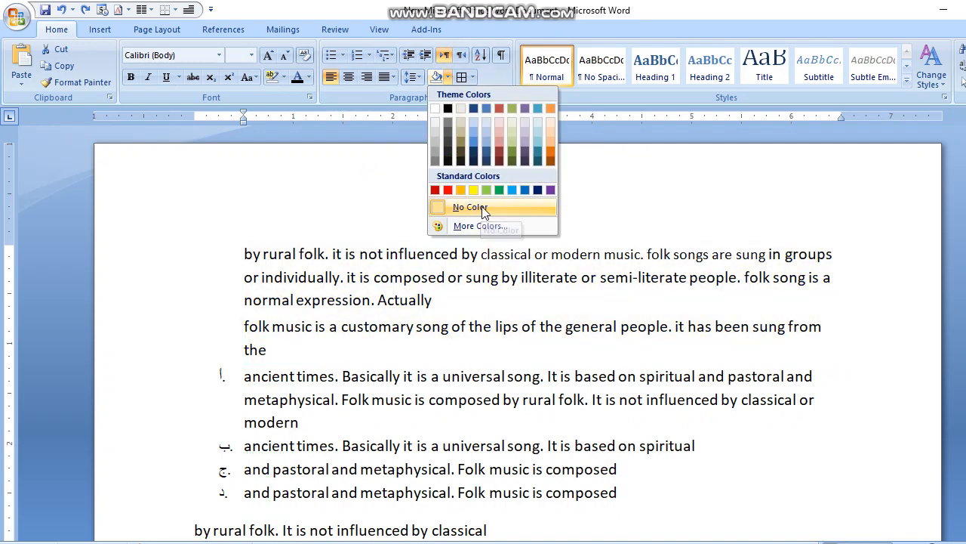
{"action": "left_click", "coordinate": [470, 224]}
{"action": "left_click", "coordinate": [503, 248]}
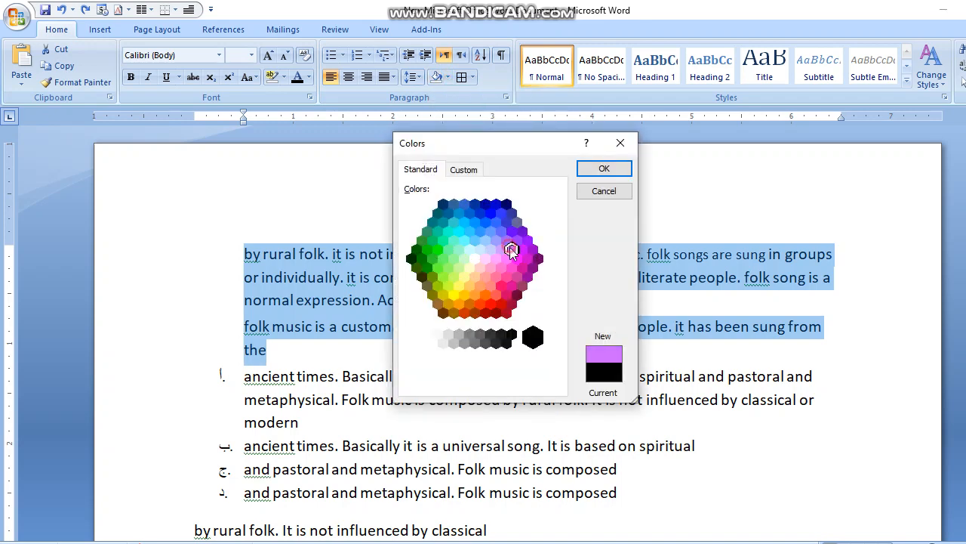
{"action": "left_click", "coordinate": [520, 250]}
{"action": "left_click", "coordinate": [604, 169]}
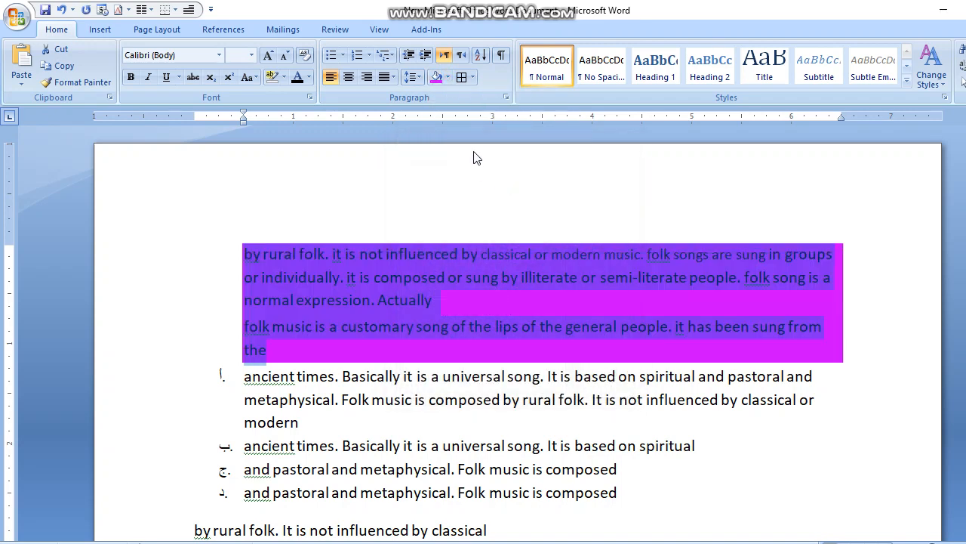
{"action": "key", "text": "ctrl+z"}
{"action": "left_click", "coordinate": [466, 240]}
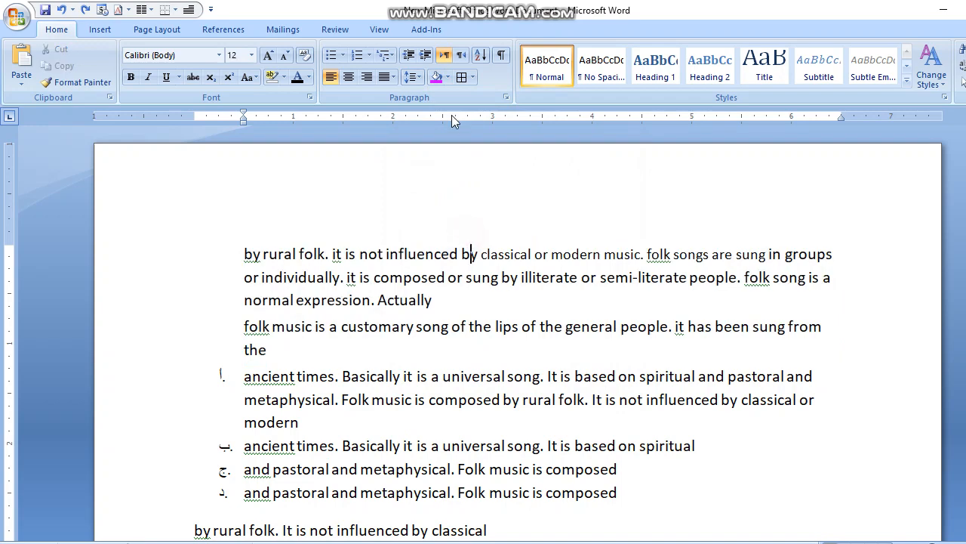
Apply a bottom border, a left border and All Borders in turn to the two opening paragraphs.
{"action": "left_click_drag", "start_coordinate": [240, 254], "coordinate": [690, 339]}
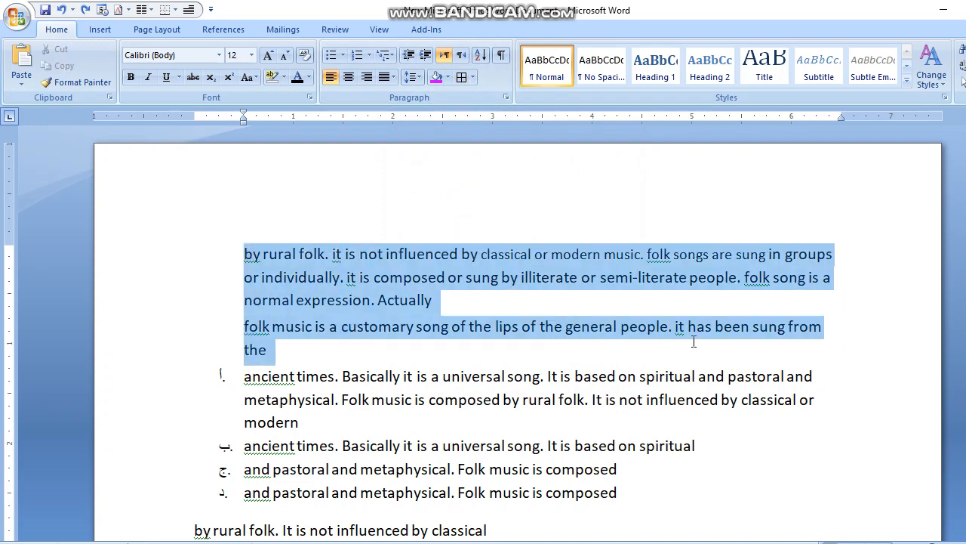
{"action": "left_click", "coordinate": [471, 77]}
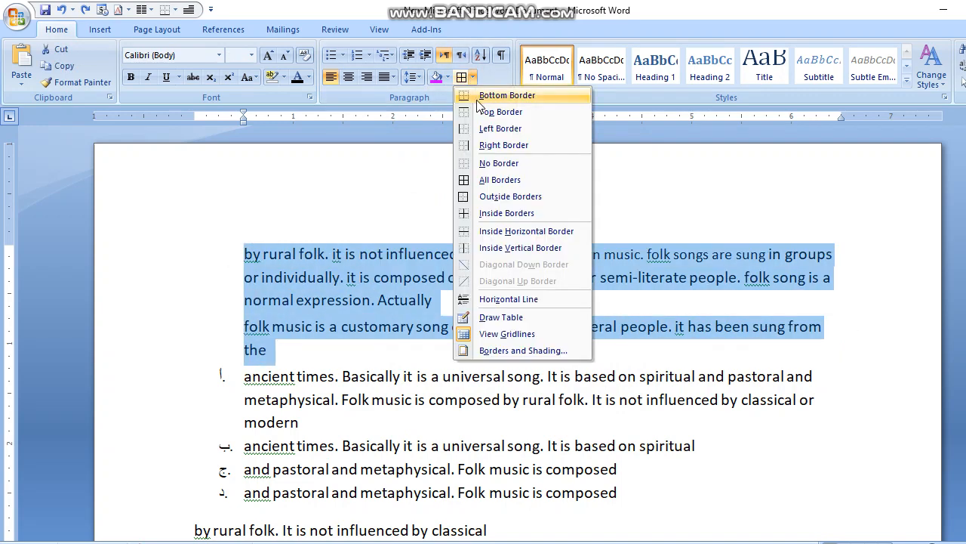
{"action": "left_click", "coordinate": [476, 97]}
{"action": "left_click", "coordinate": [471, 77]}
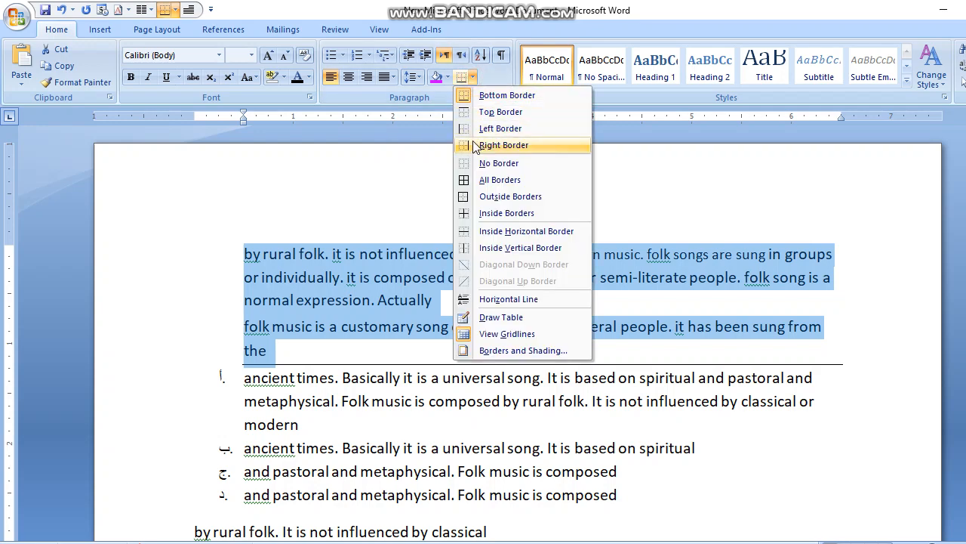
{"action": "left_click", "coordinate": [476, 133]}
{"action": "left_click", "coordinate": [471, 77]}
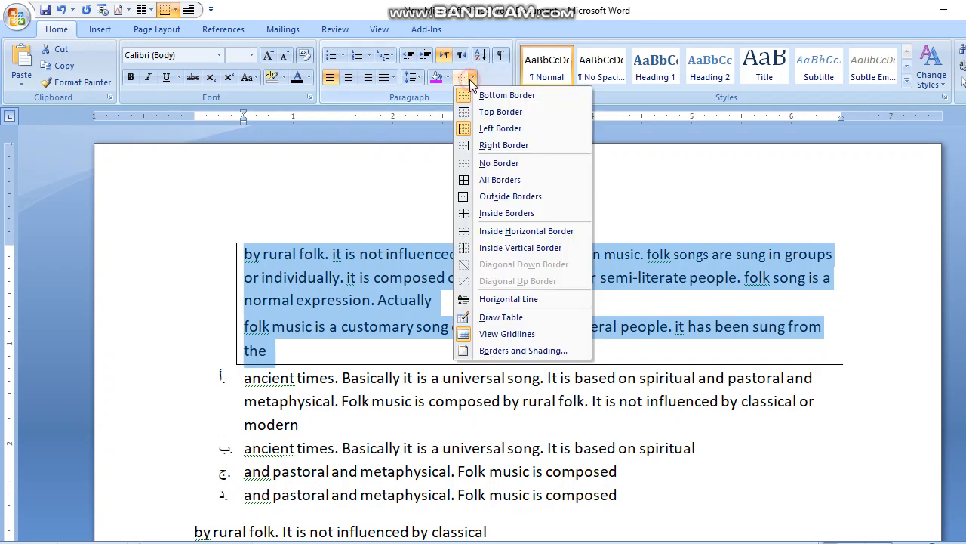
{"action": "left_click", "coordinate": [483, 179]}
Undo the borders and the indentation of the two opening paragraphs.
{"action": "key", "text": "ctrl+z"}
{"action": "key", "text": "ctrl+z"}
{"action": "key", "text": "ctrl+z"}
{"action": "key", "text": "ctrl+z"}
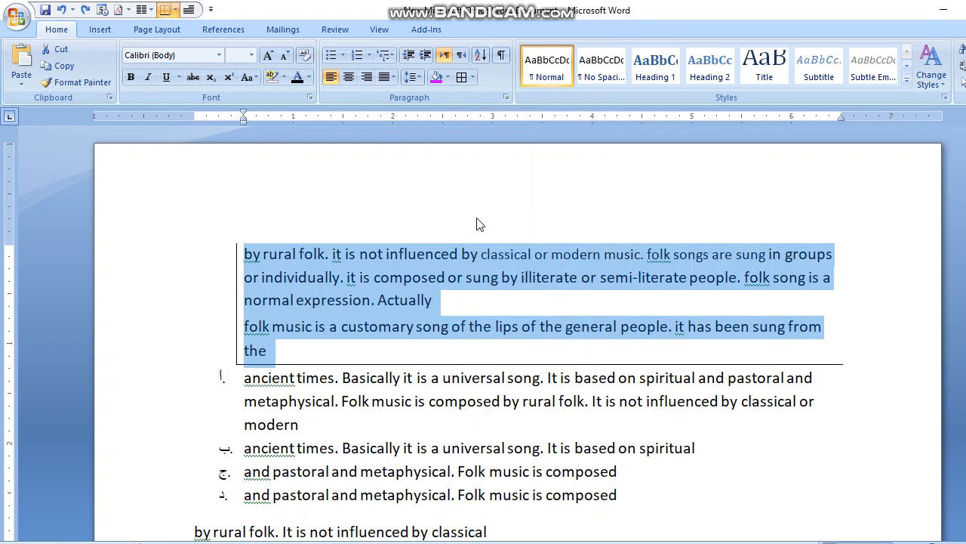
{"action": "left_click", "coordinate": [473, 274]}
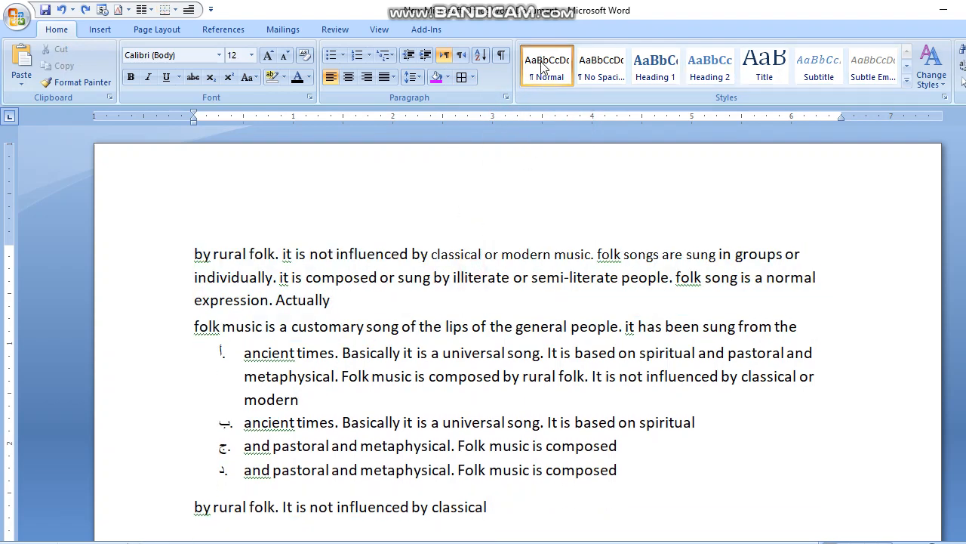
Select the opening text and look through the available fonts and theme font sets without applying any.
{"action": "left_click_drag", "start_coordinate": [195, 255], "coordinate": [762, 376]}
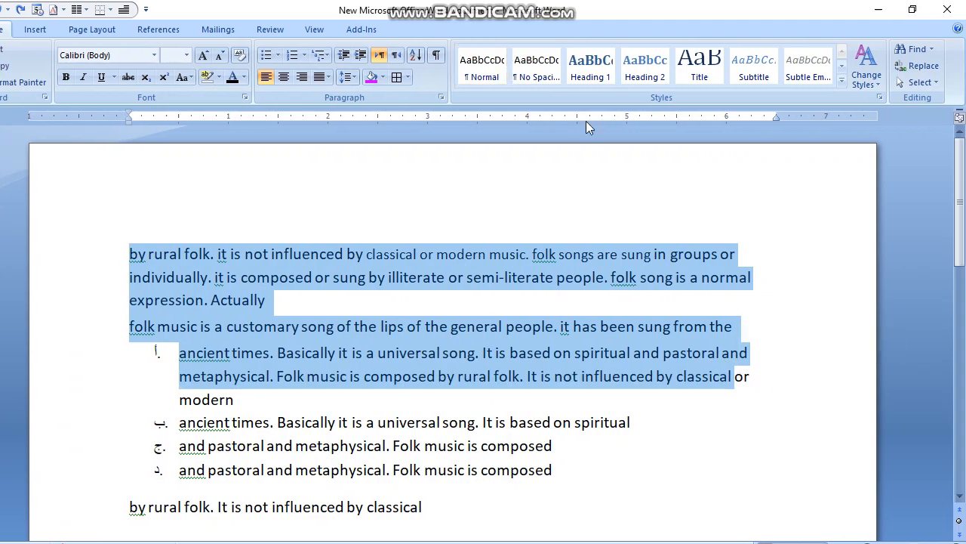
{"action": "left_click", "coordinate": [554, 66]}
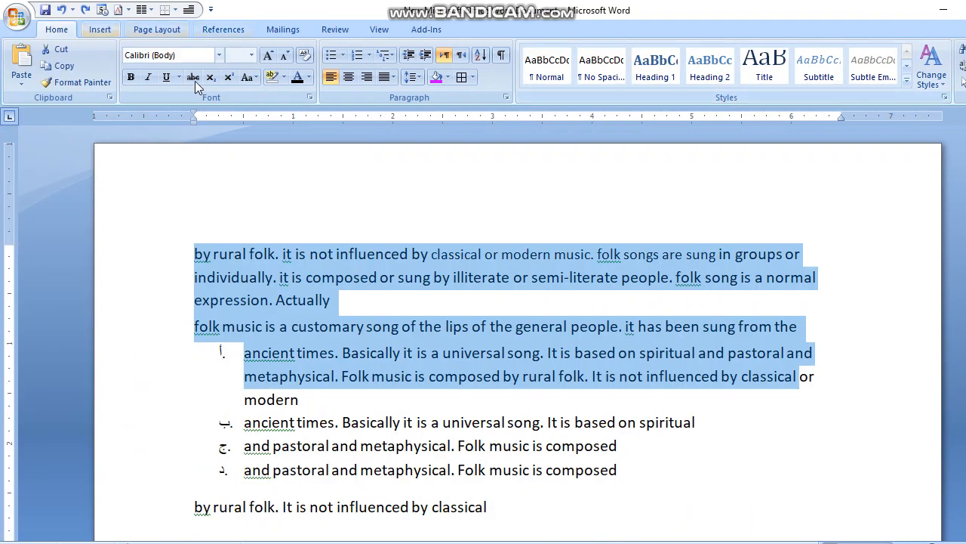
{"action": "left_click", "coordinate": [154, 56]}
{"action": "scroll", "coordinate": [202, 275], "scroll_direction": "down", "scroll_amount": 10}
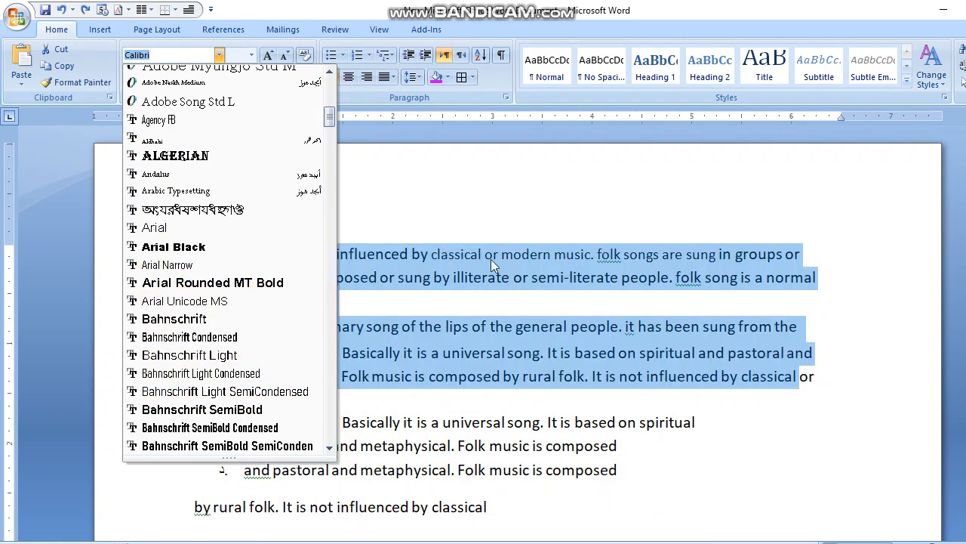
{"action": "left_click", "coordinate": [761, 289]}
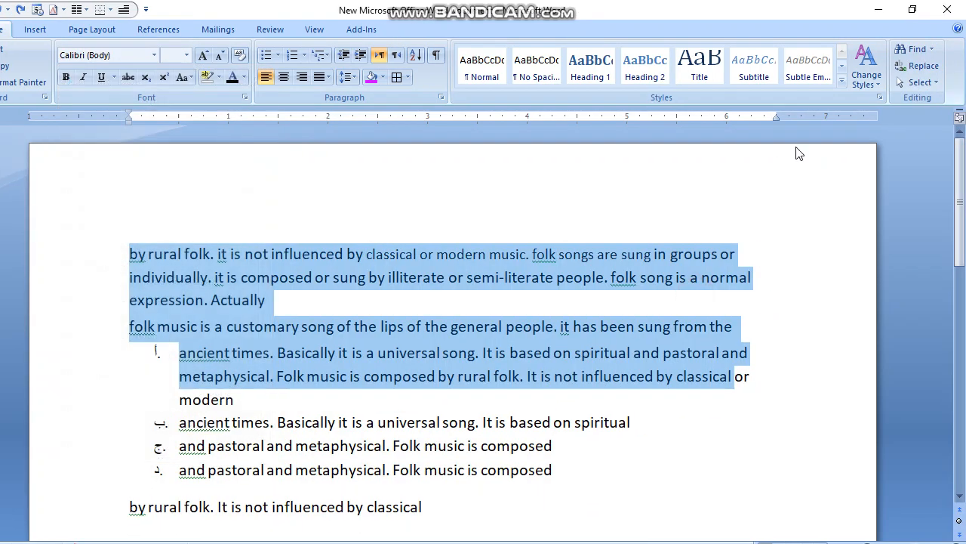
{"action": "left_click", "coordinate": [866, 81]}
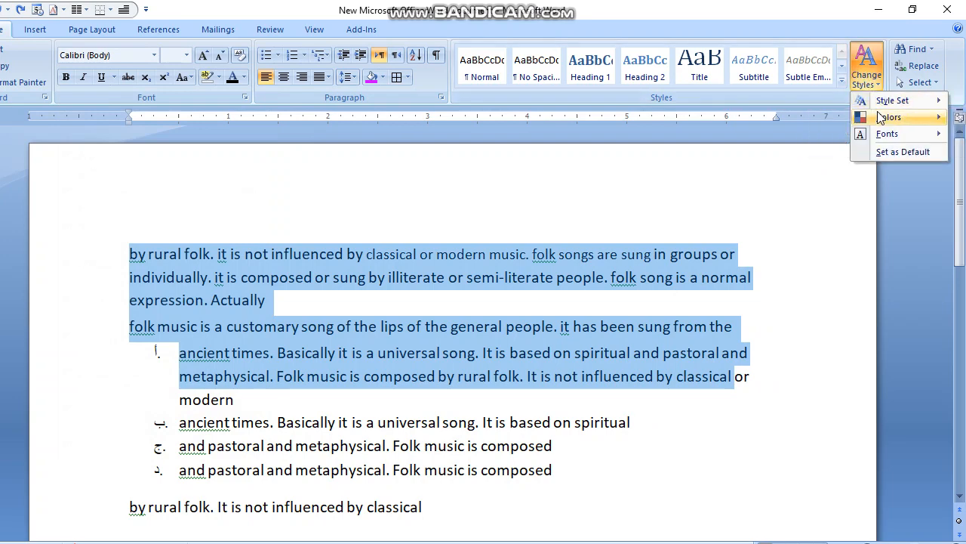
{"action": "mouse_move", "coordinate": [885, 133]}
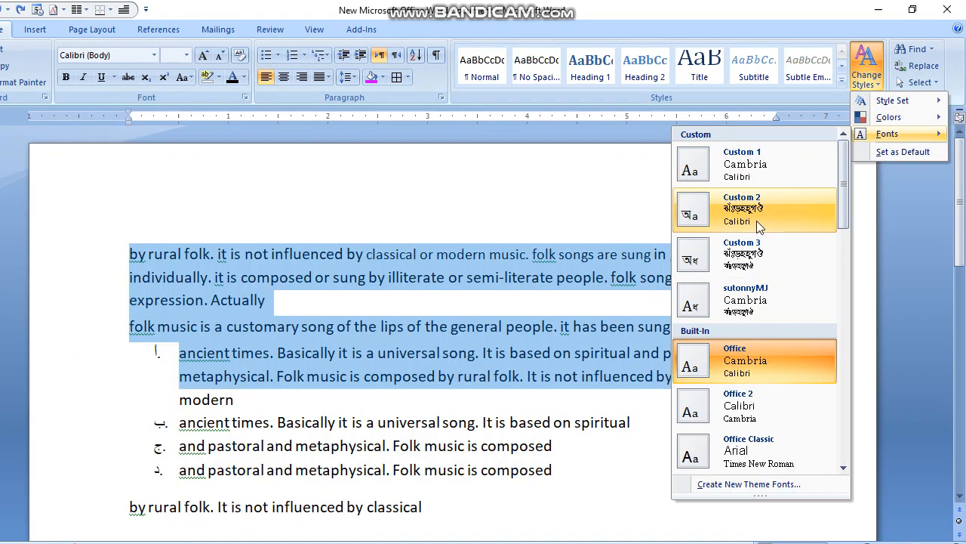
{"action": "left_click", "coordinate": [453, 205]}
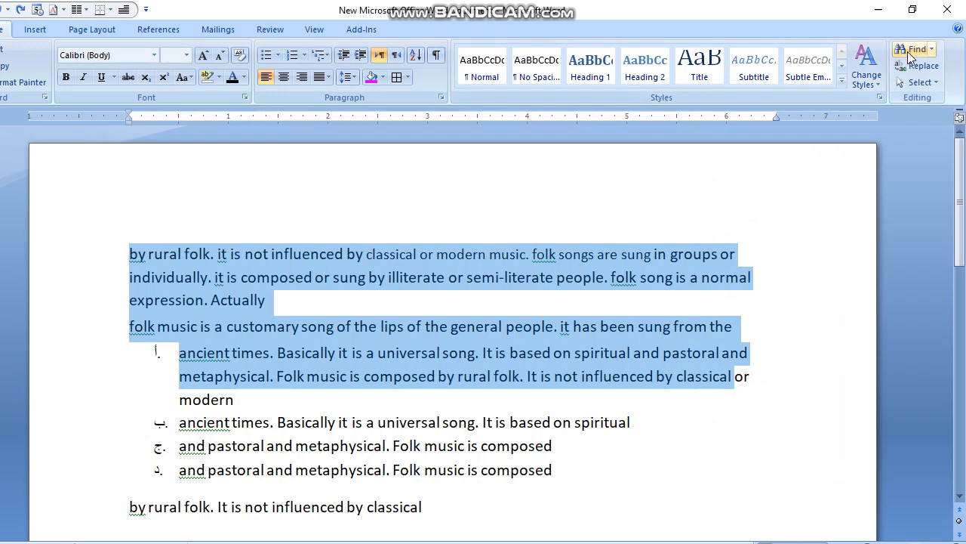
{"action": "left_click", "coordinate": [657, 256]}
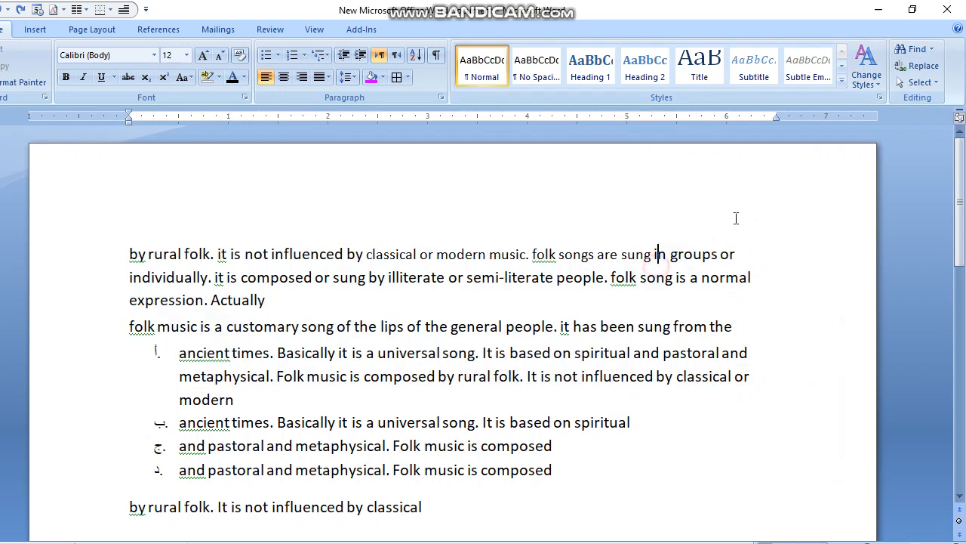
Search the document for "is" and step through five occurrences, keeping the search dialog clear of the text.
{"action": "left_click", "coordinate": [924, 54]}
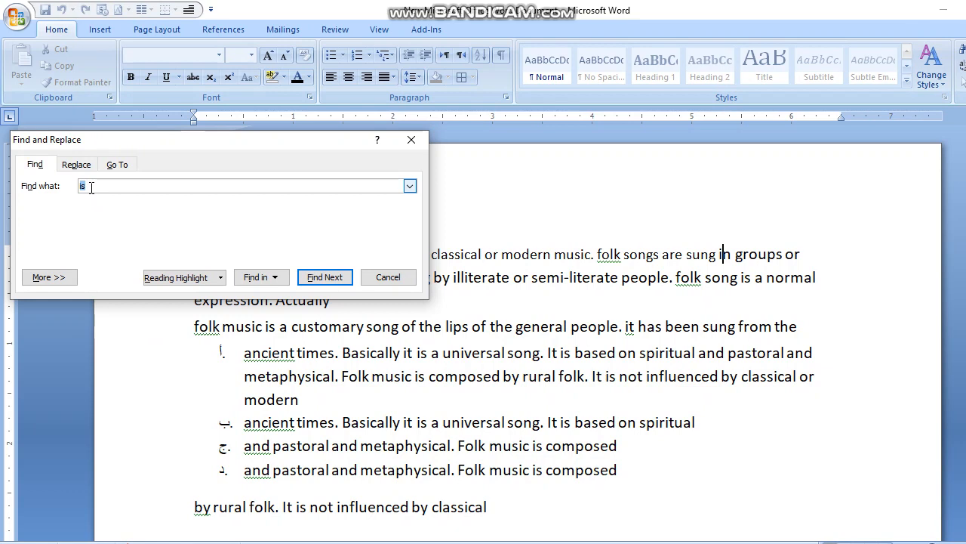
{"action": "key", "text": "BackSpace"}
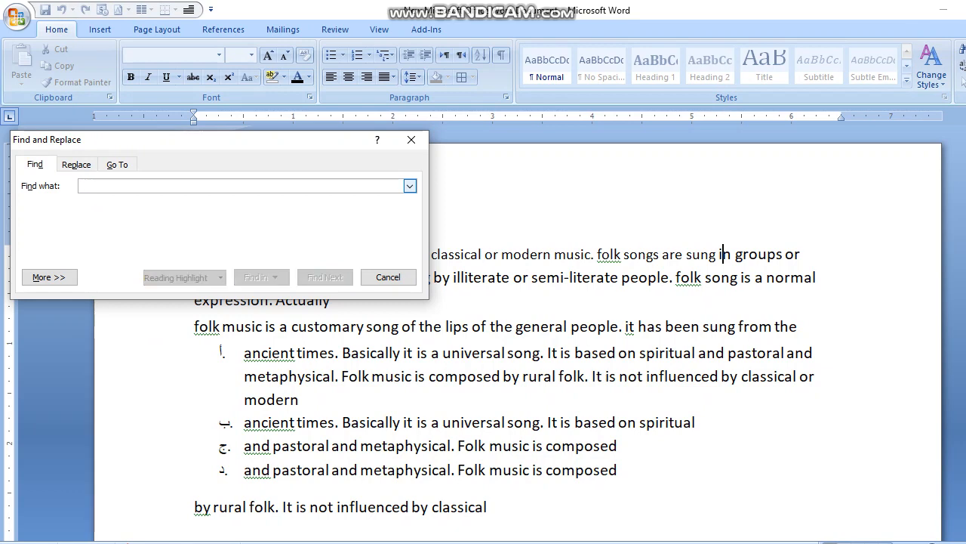
{"action": "type", "text": "is"}
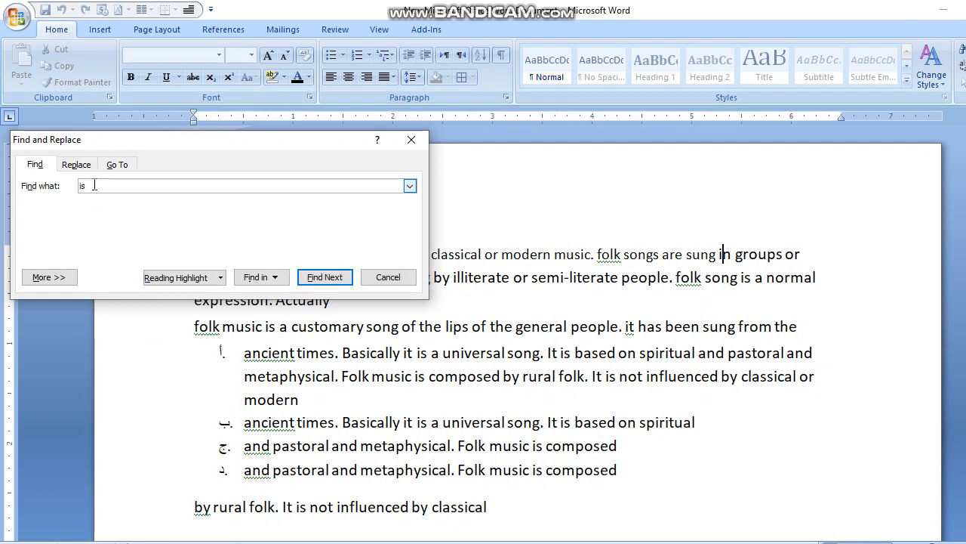
{"action": "left_click", "coordinate": [309, 276]}
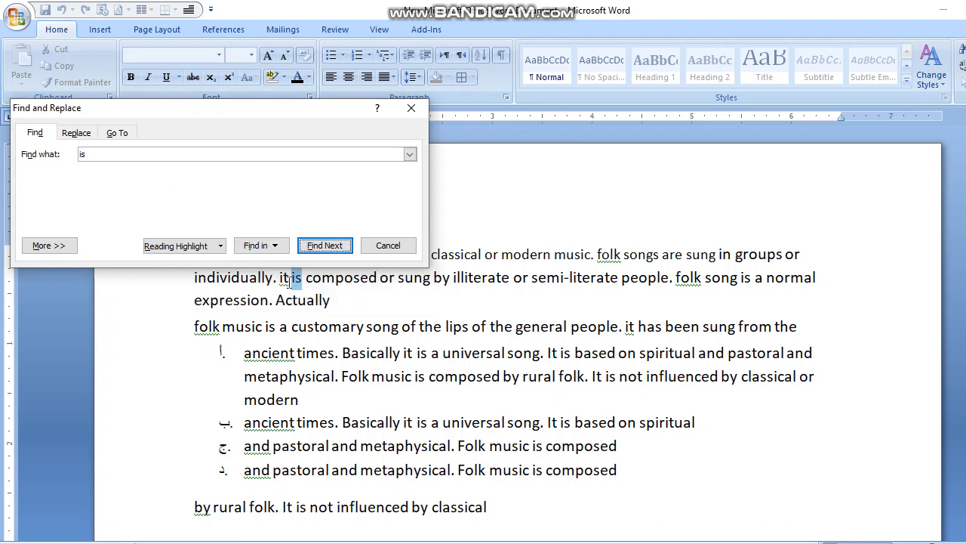
{"action": "left_click_drag", "start_coordinate": [251, 112], "coordinate": [254, 76]}
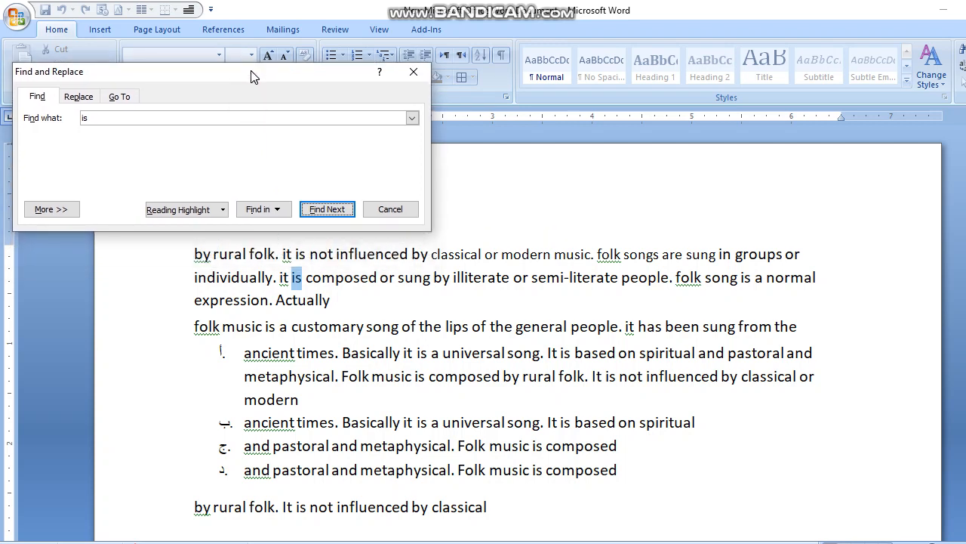
{"action": "left_click", "coordinate": [320, 213]}
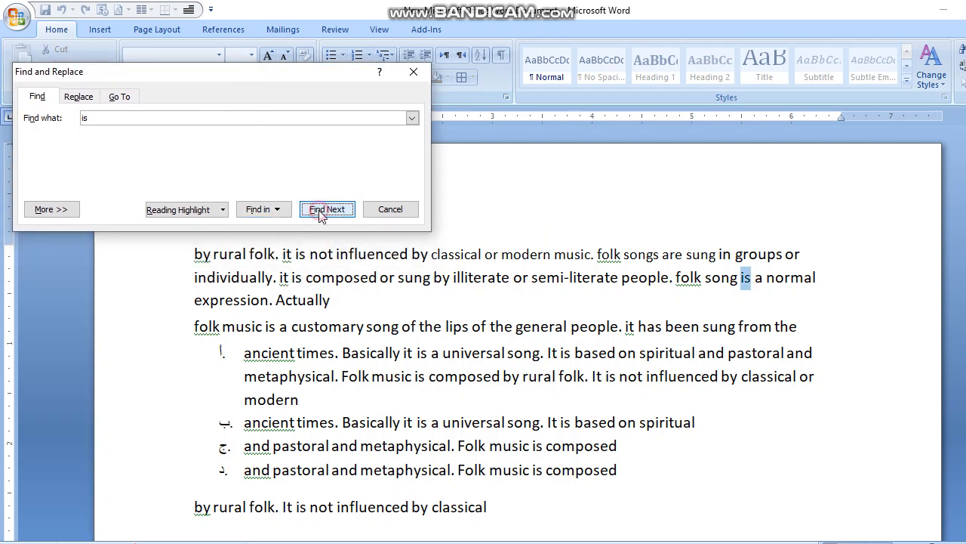
{"action": "left_click", "coordinate": [323, 211]}
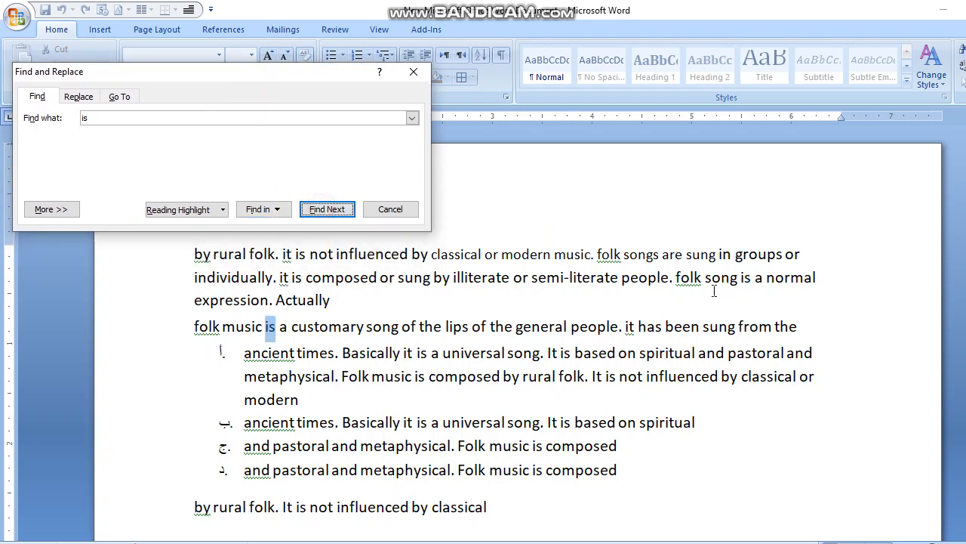
{"action": "left_click", "coordinate": [323, 210]}
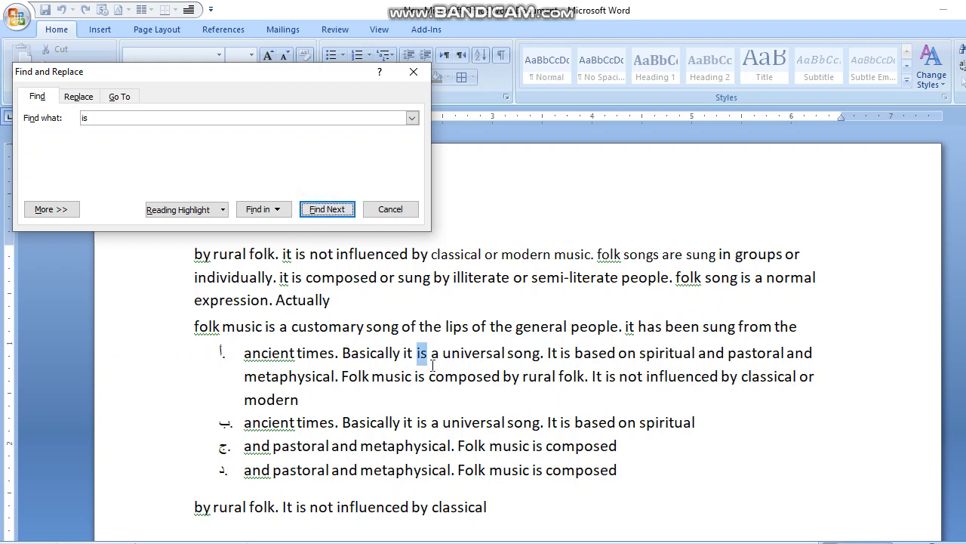
{"action": "left_click", "coordinate": [327, 210]}
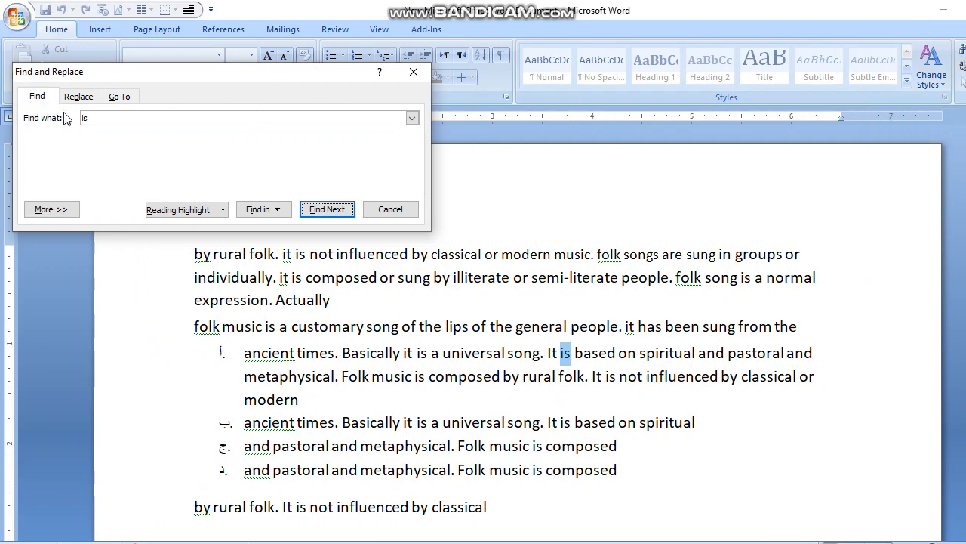
Replace the found "is" and the following occurrence with "go" in the first list item, one at a time.
{"action": "left_click", "coordinate": [8, 99]}
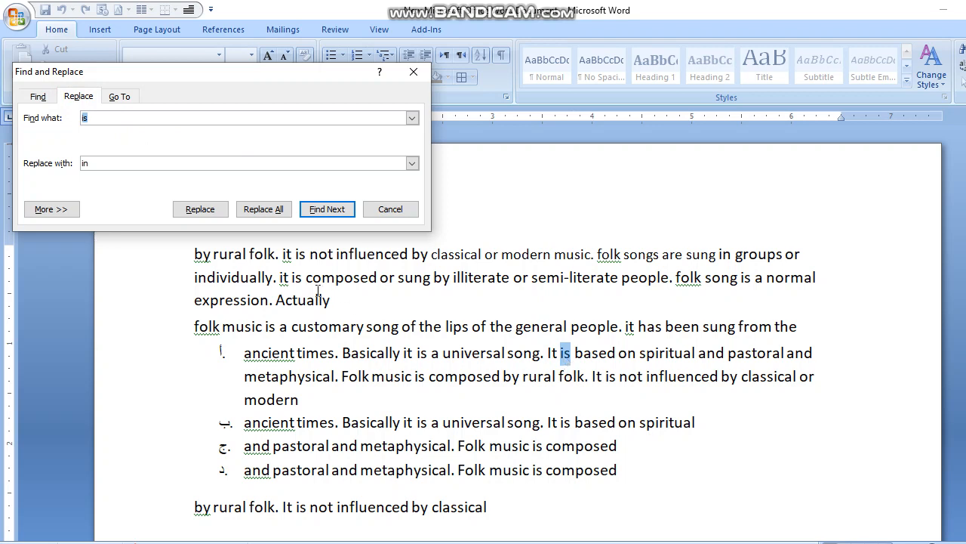
{"action": "double_click", "coordinate": [88, 164]}
{"action": "type", "text": "go"}
{"action": "left_click", "coordinate": [200, 210]}
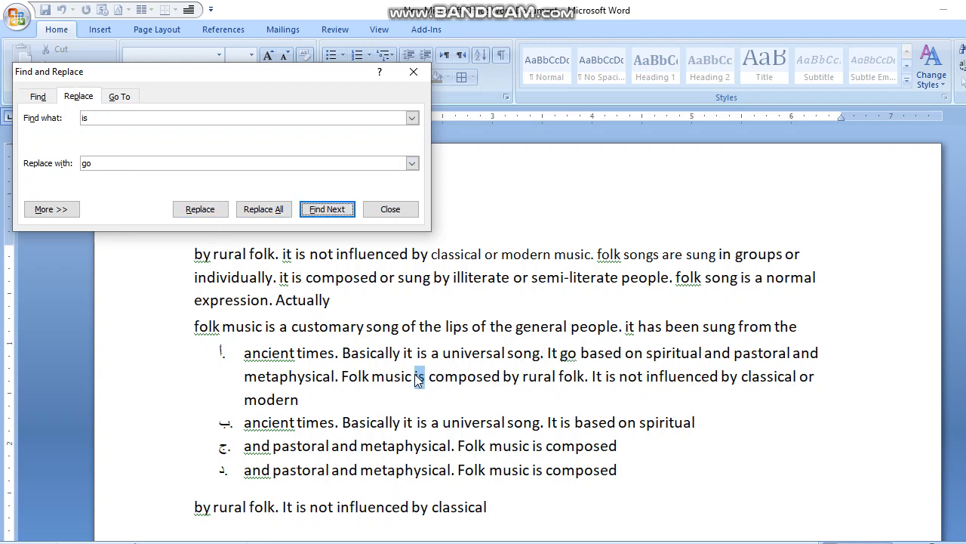
{"action": "left_click", "coordinate": [201, 210]}
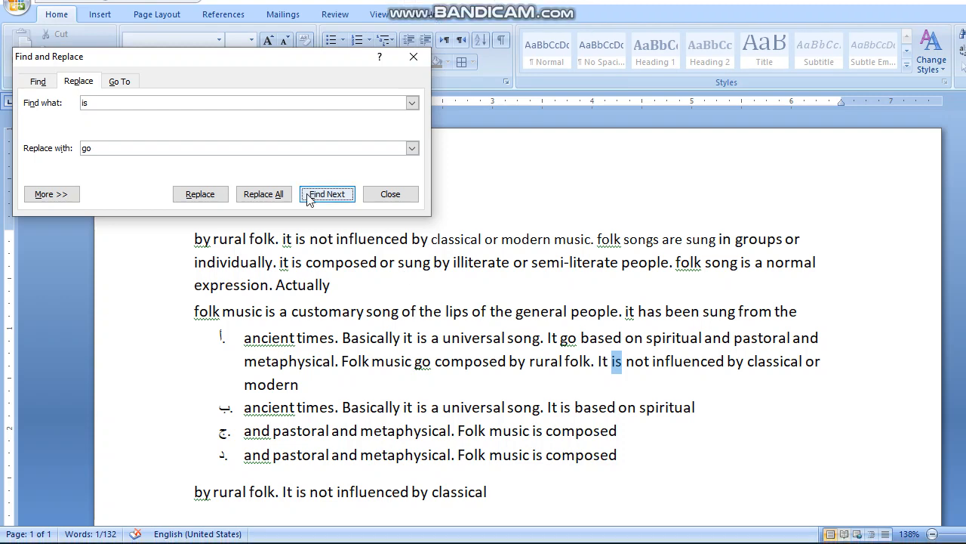
Replace all remaining occurrences of "is" with "go" throughout the document and close Find and Replace.
{"action": "left_click", "coordinate": [277, 199]}
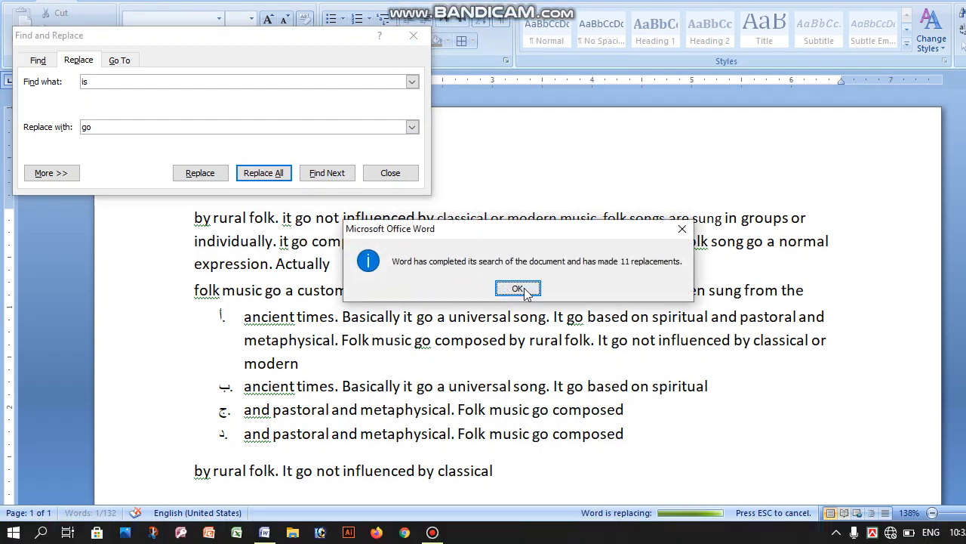
{"action": "left_click", "coordinate": [517, 309]}
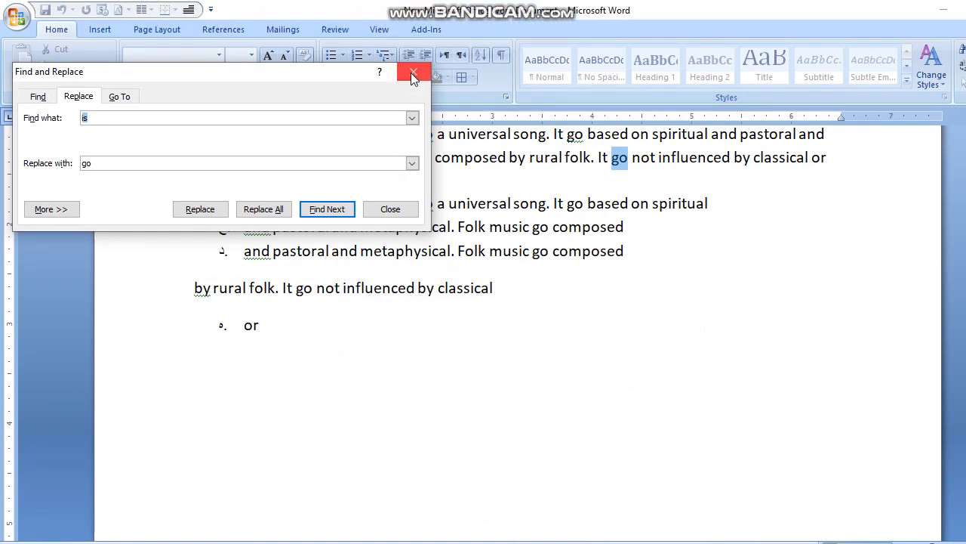
{"action": "left_click", "coordinate": [413, 76]}
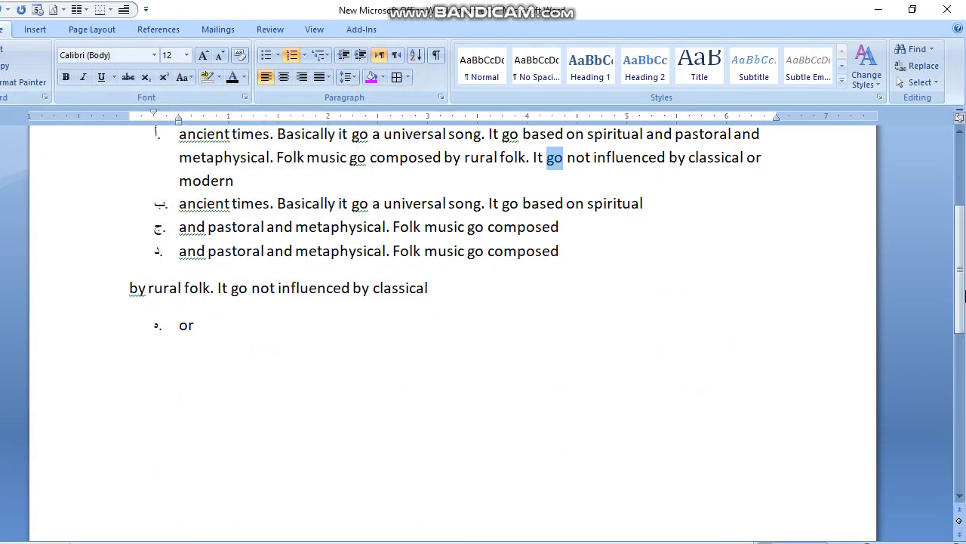
Select the whole document's text twice, clearing the selection each time.
{"action": "left_click", "coordinate": [920, 82]}
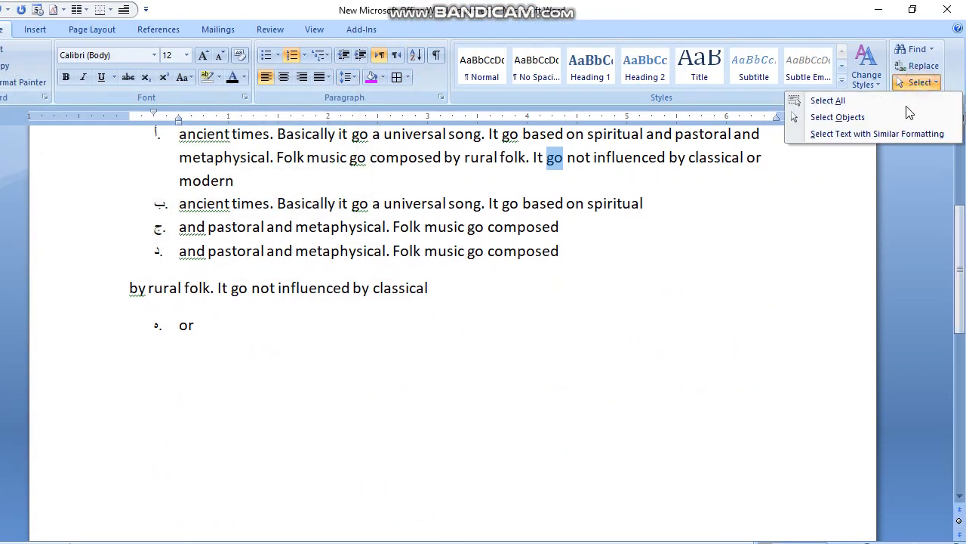
{"action": "left_click", "coordinate": [827, 101]}
{"action": "scroll", "coordinate": [518, 361], "scroll_direction": "up", "scroll_amount": 3}
{"action": "double_click", "coordinate": [518, 361]}
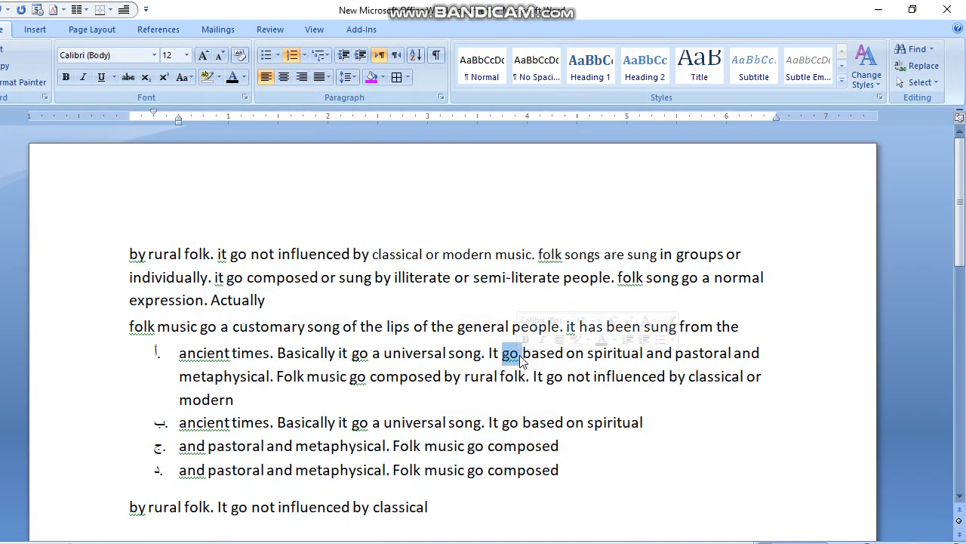
{"action": "left_click", "coordinate": [466, 324]}
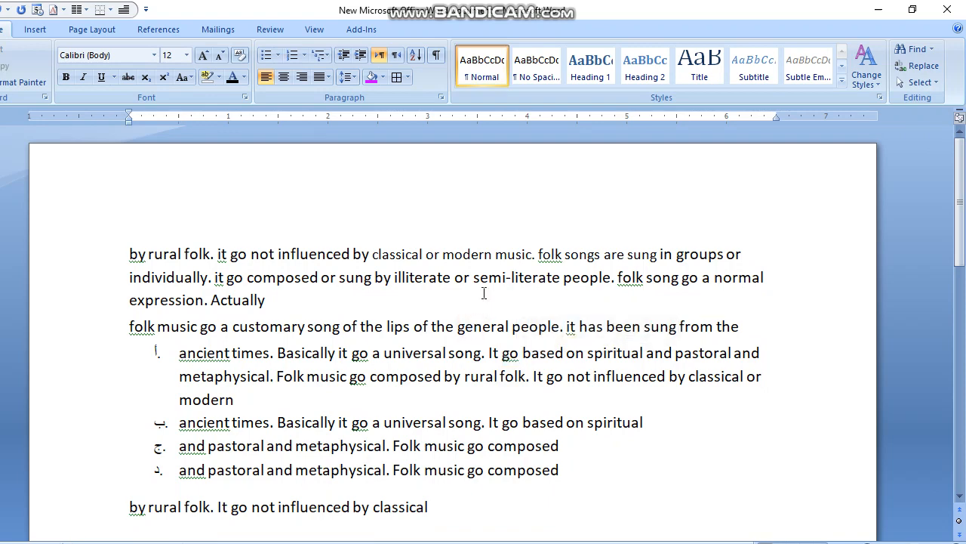
{"action": "key", "text": "ctrl+a"}
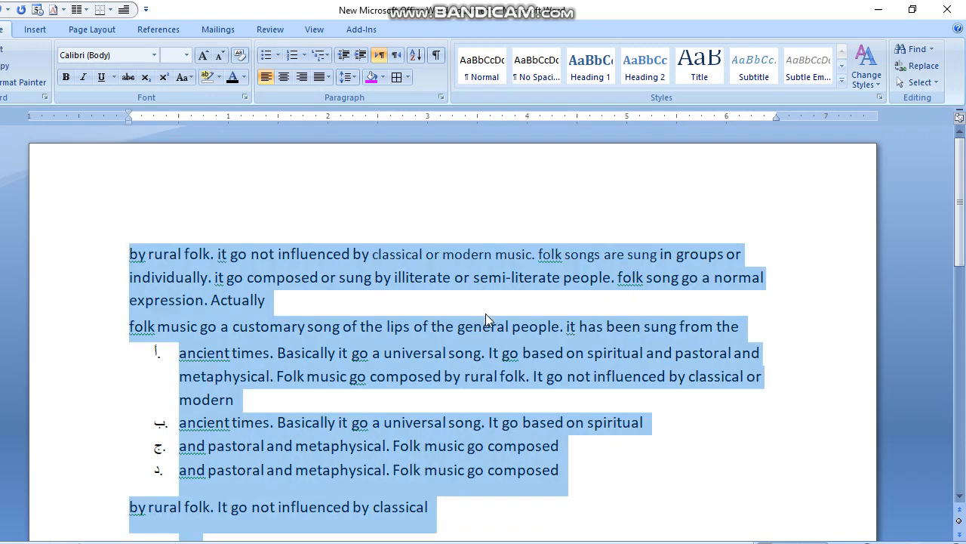
{"action": "left_click", "coordinate": [489, 331]}
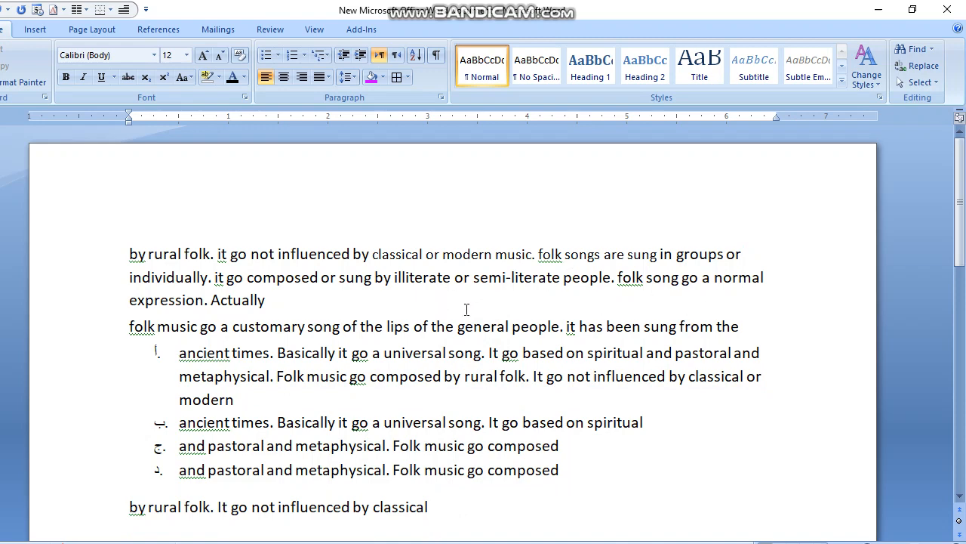
{"action": "scroll", "coordinate": [466, 308], "scroll_direction": "down", "scroll_amount": 2}
{"action": "scroll", "coordinate": [466, 308], "scroll_direction": "up", "scroll_amount": 2}
{"action": "left_click", "coordinate": [381, 256]}
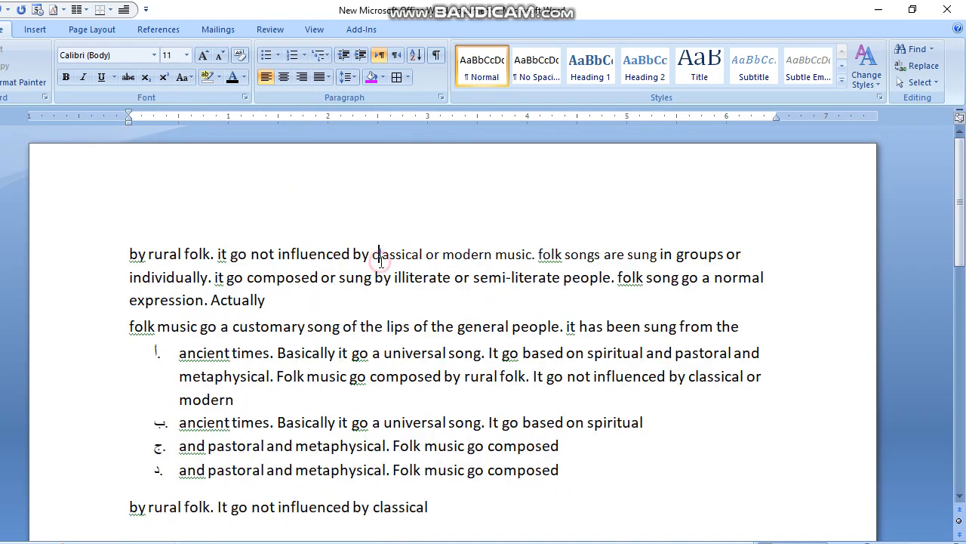